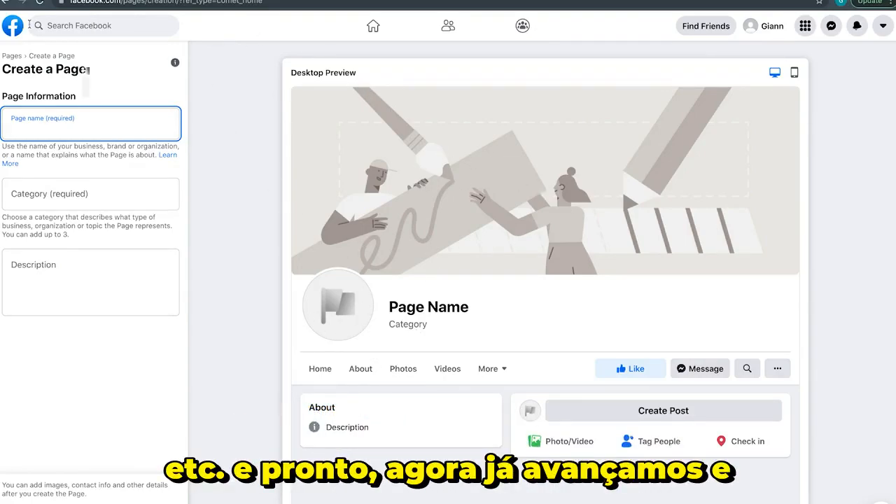
Open the Mock Product Test page from the Facebook home feed and dismiss its WhatsApp connection prompt
click(8, 29)
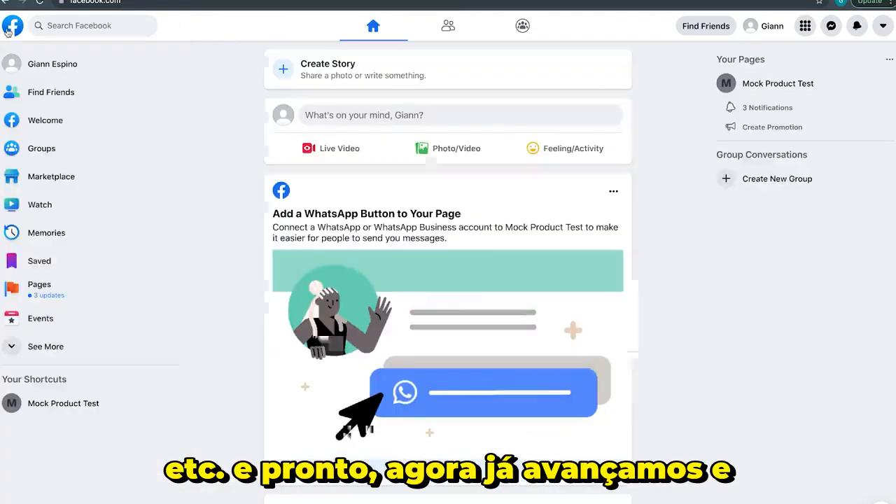
click(42, 403)
click(577, 113)
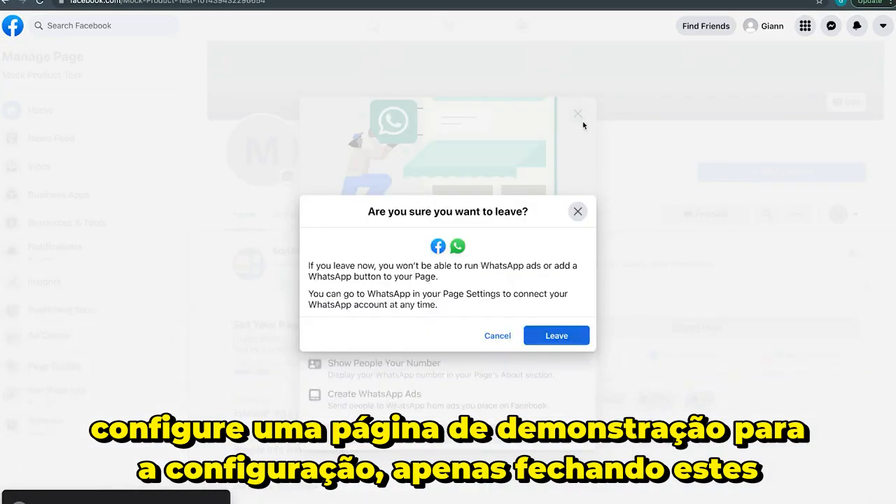
click(554, 334)
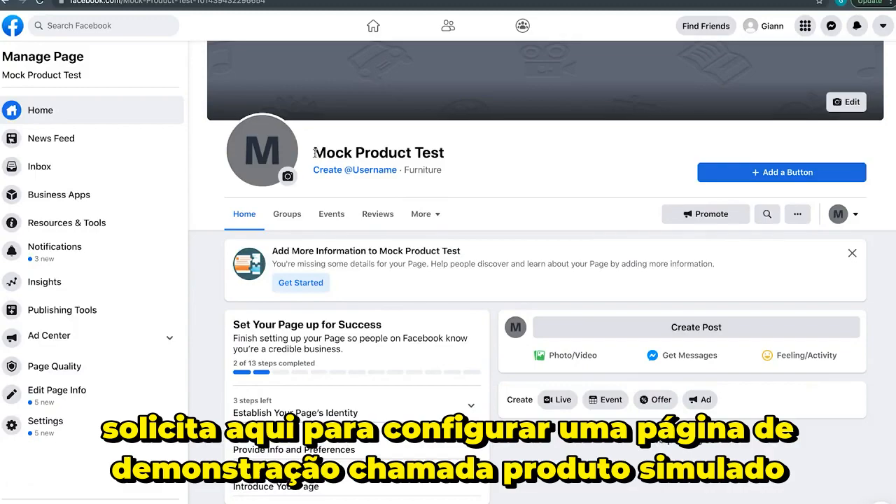
drag(313, 152, 448, 156)
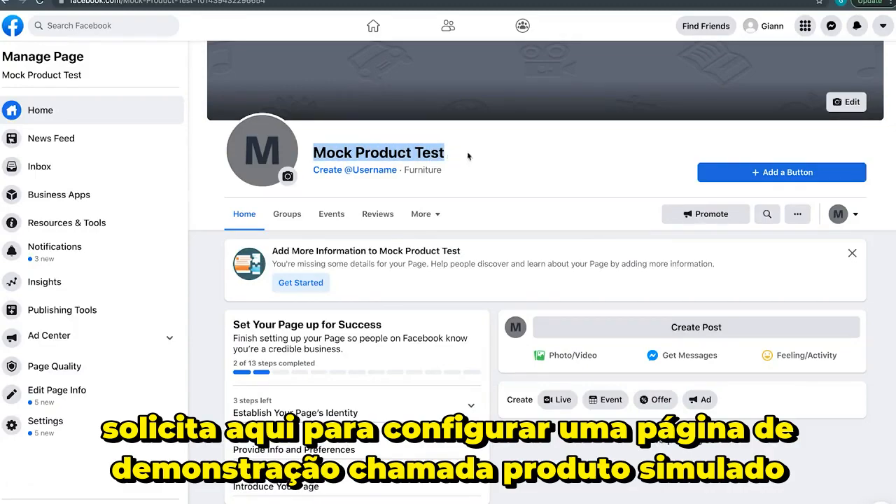
scroll(506, 249, up, 3)
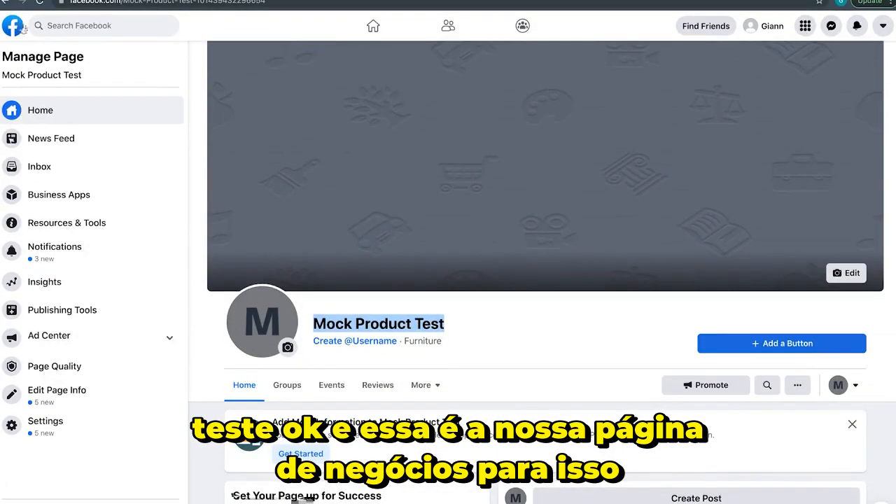
Switch to Facebook Business Suite and view the Mock Product Test inbox
click(14, 27)
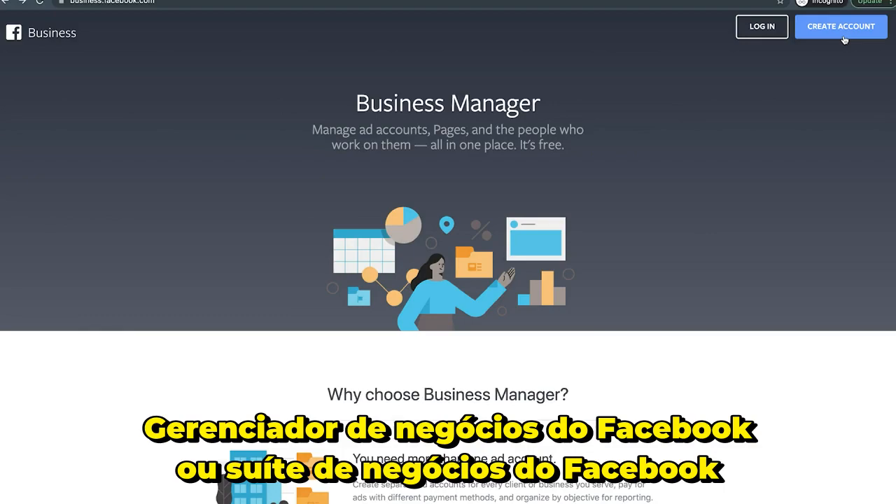
key(ctrl+Left)
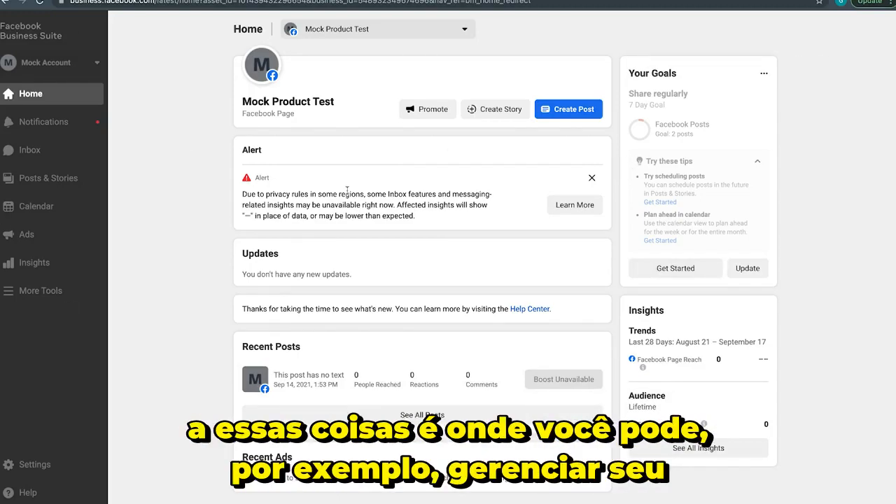
click(61, 155)
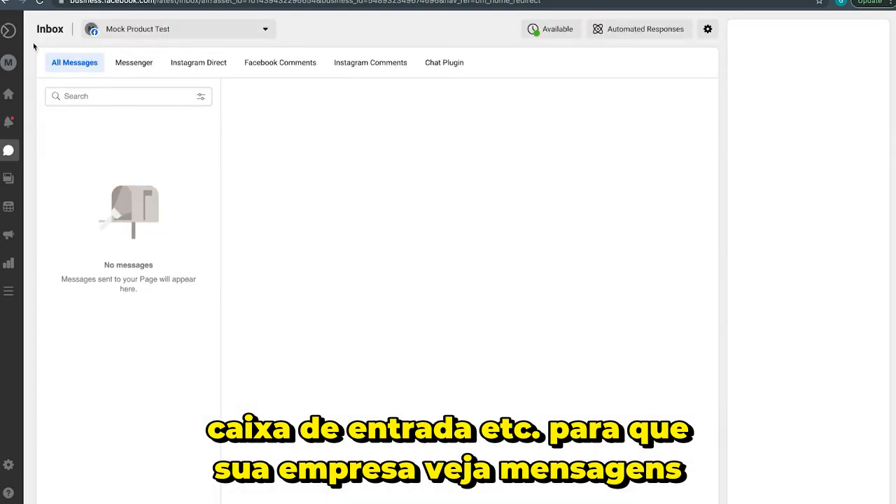
Open the full Business Settings for Mock Account from the Business Suite settings
mouse_move(15, 38)
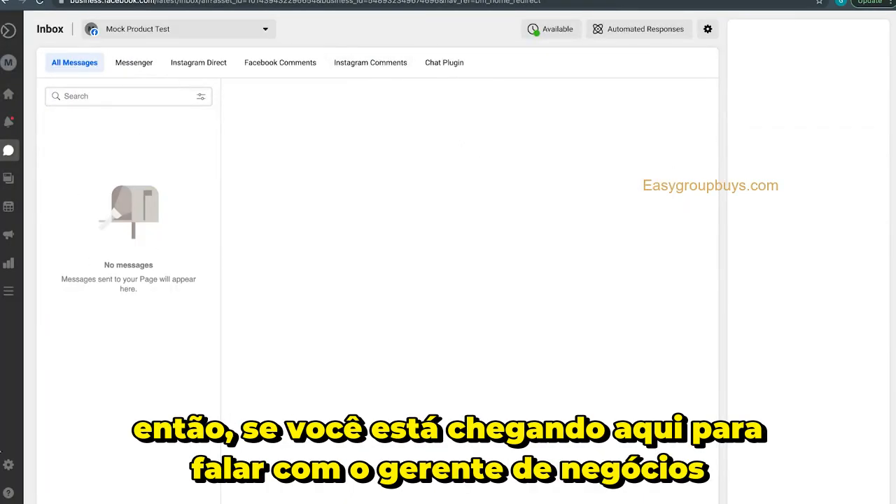
click(42, 464)
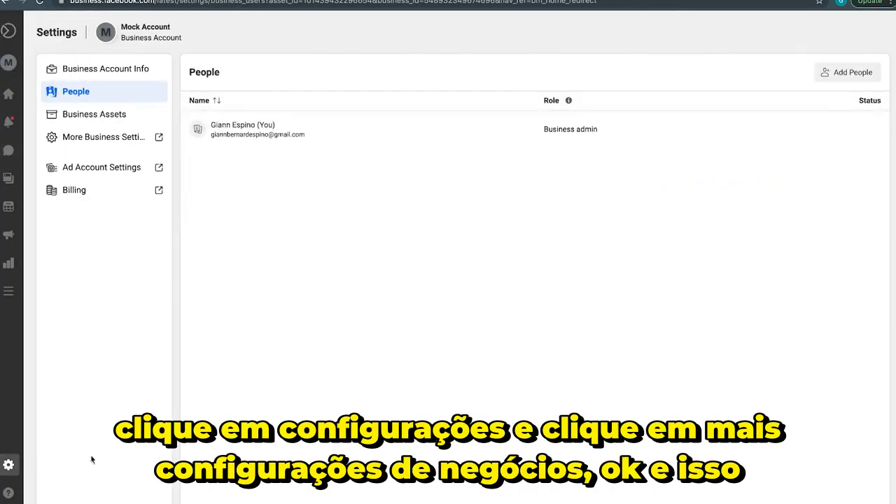
click(118, 136)
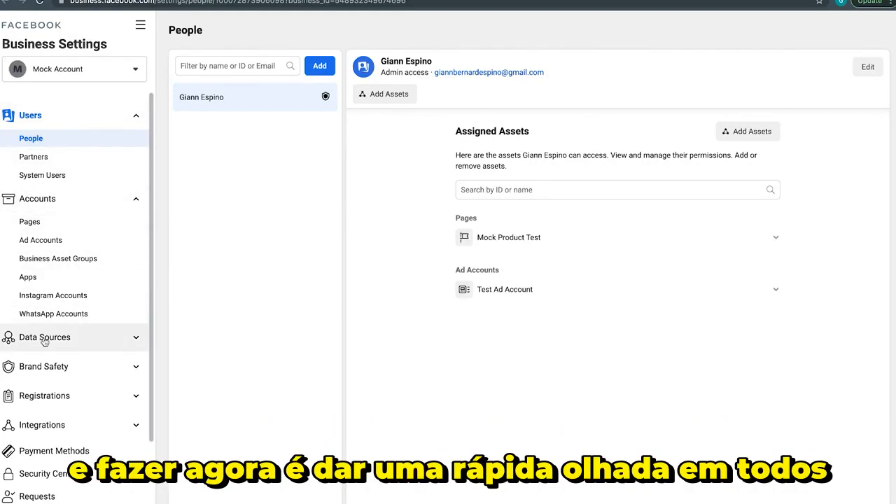
Start an invitation for a new person in Business Settings, enable Admin access, and discard the invitation
scroll(46, 336, down, 1)
scroll(44, 341, up, 1)
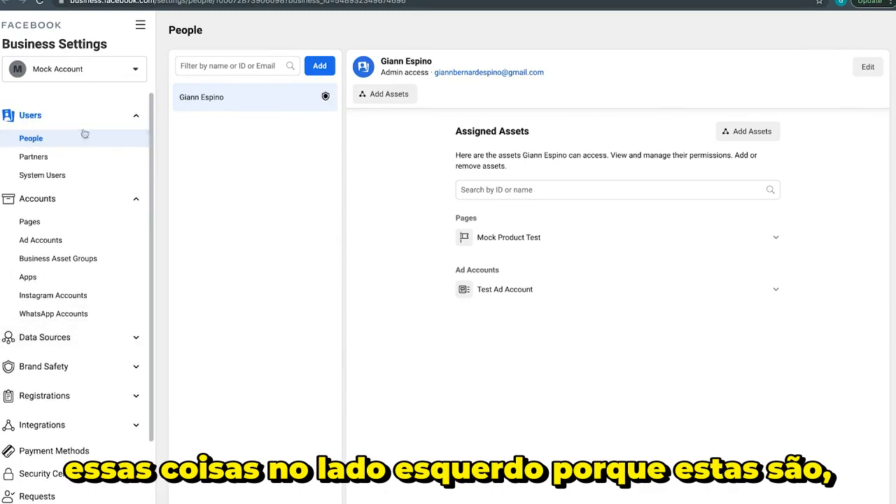
scroll(68, 359, down, 2)
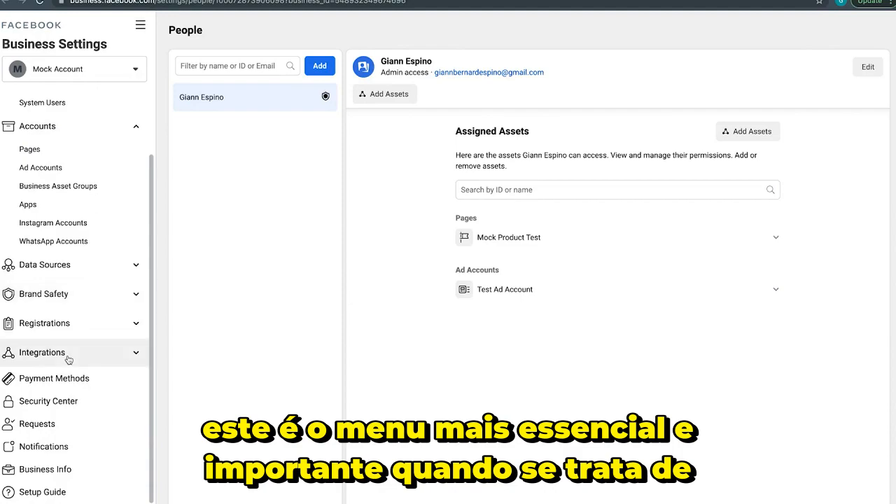
scroll(63, 261, up, 2)
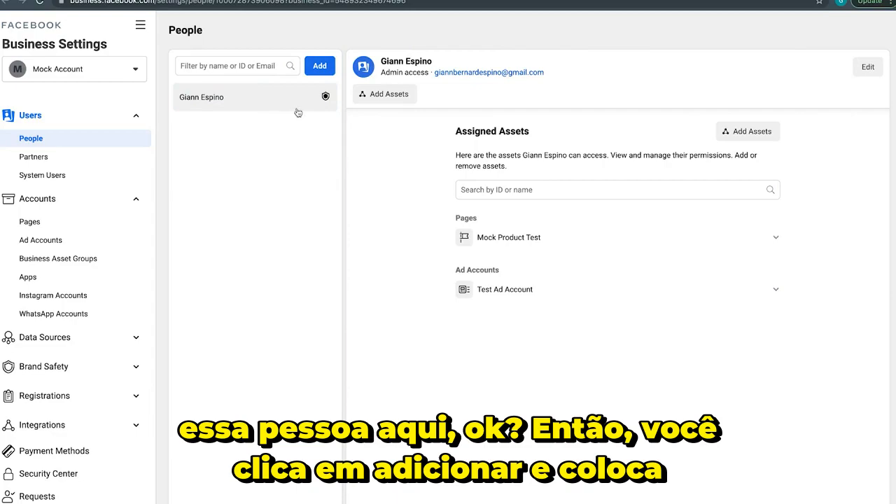
click(319, 65)
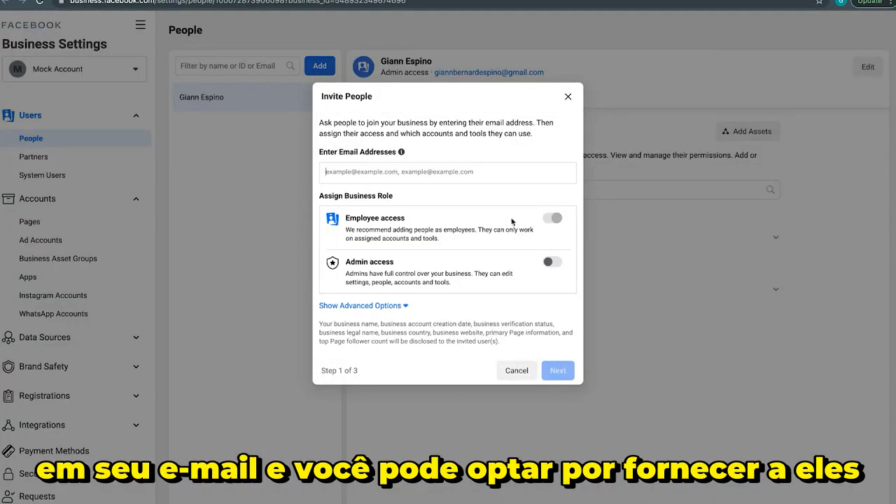
click(551, 262)
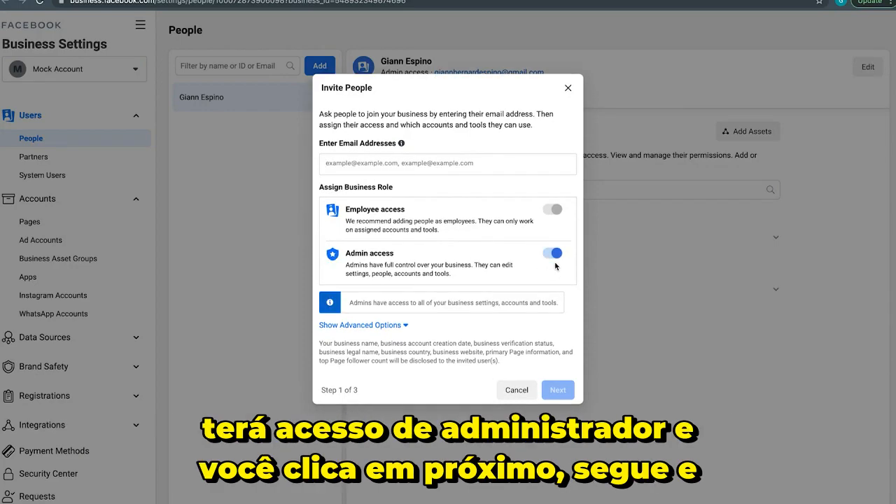
click(567, 87)
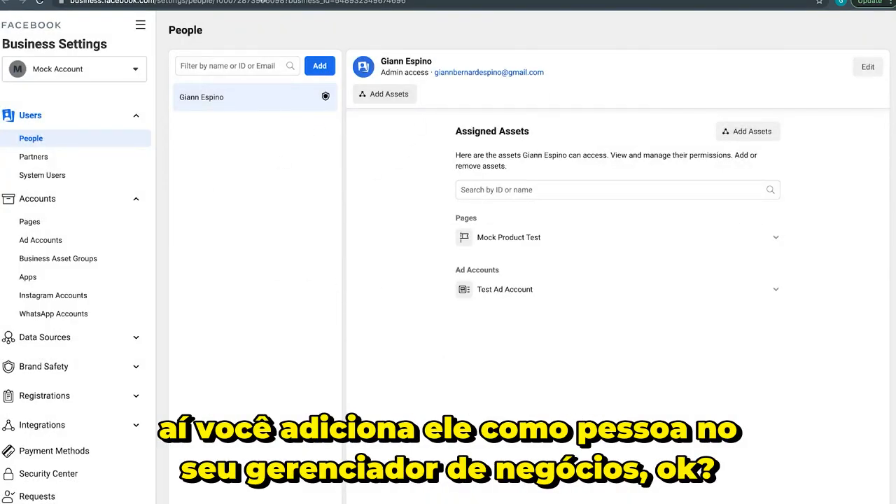
View the Partners settings, including the setup dialogs for sharing assets with a partner and requesting assets from one
click(33, 157)
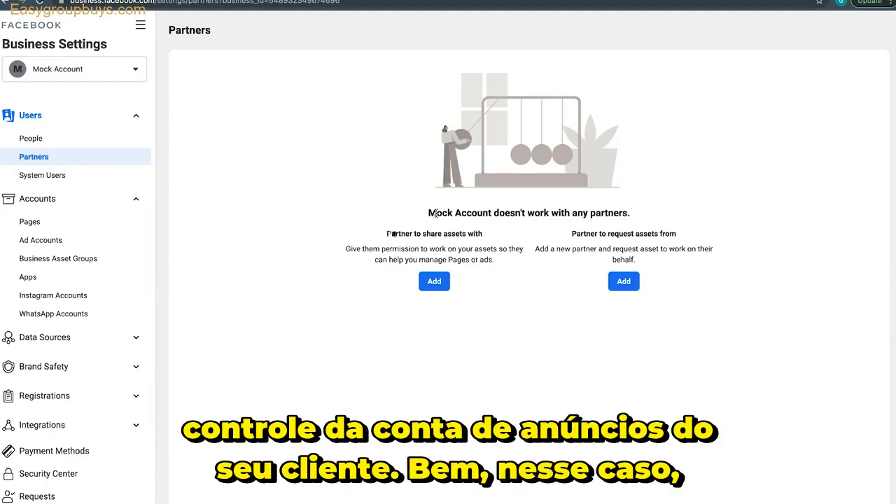
click(433, 281)
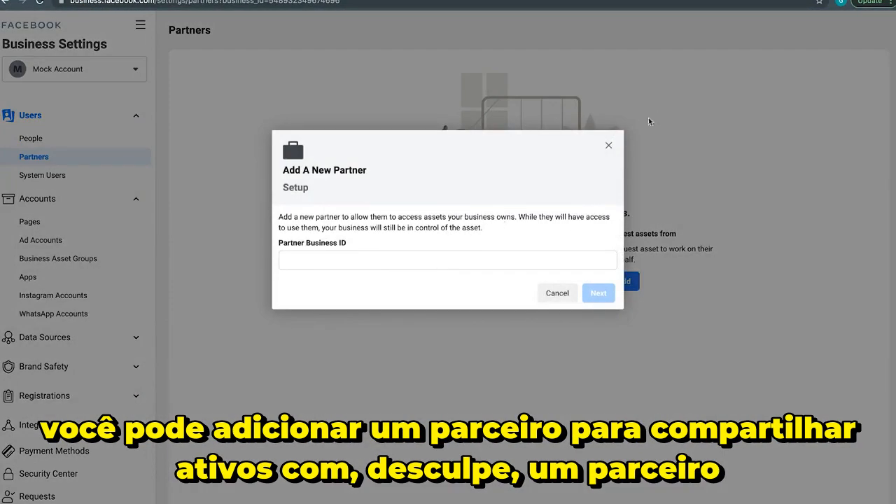
click(607, 146)
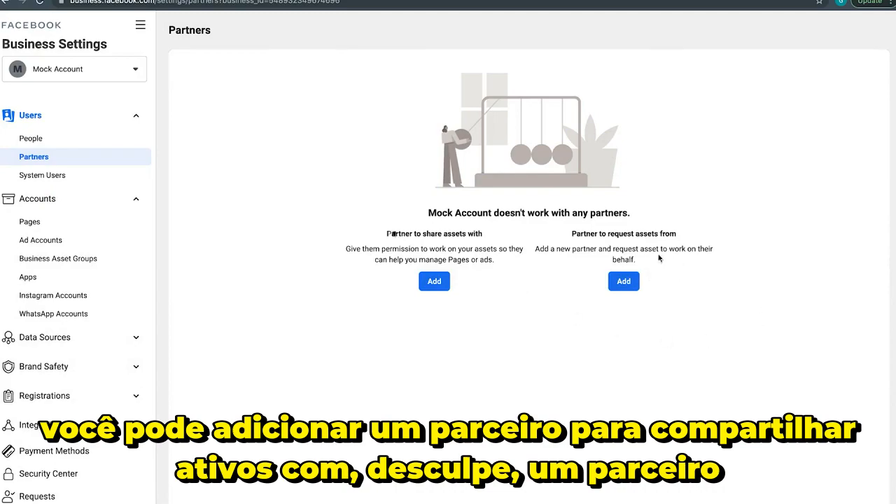
click(623, 281)
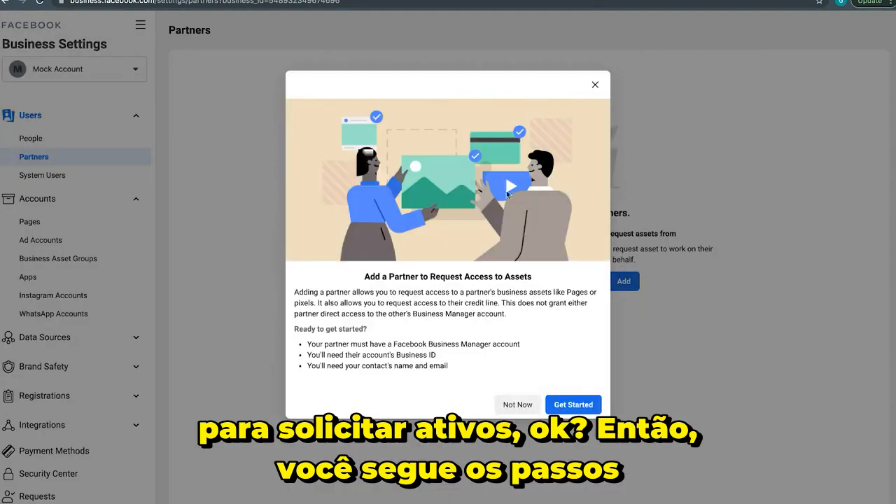
click(595, 84)
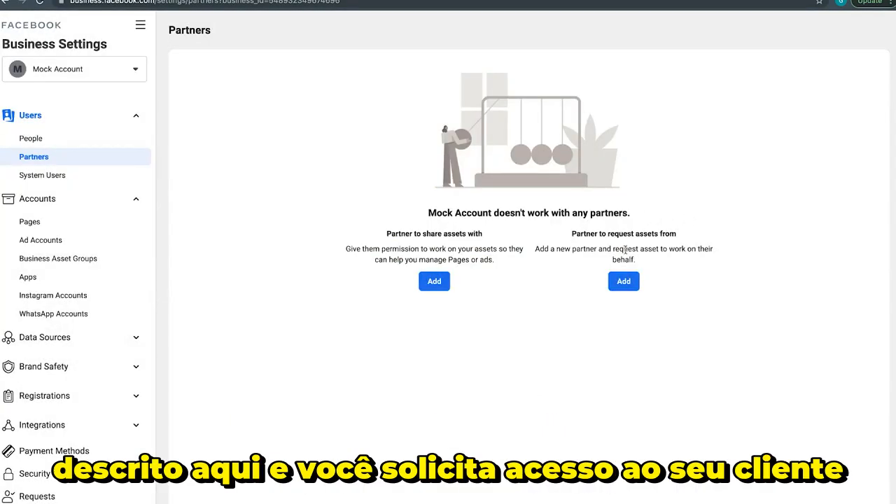
Examine the descriptions of both partner options and recheck the Add A New Partner dialog for sharing assets
drag(570, 234, 651, 259)
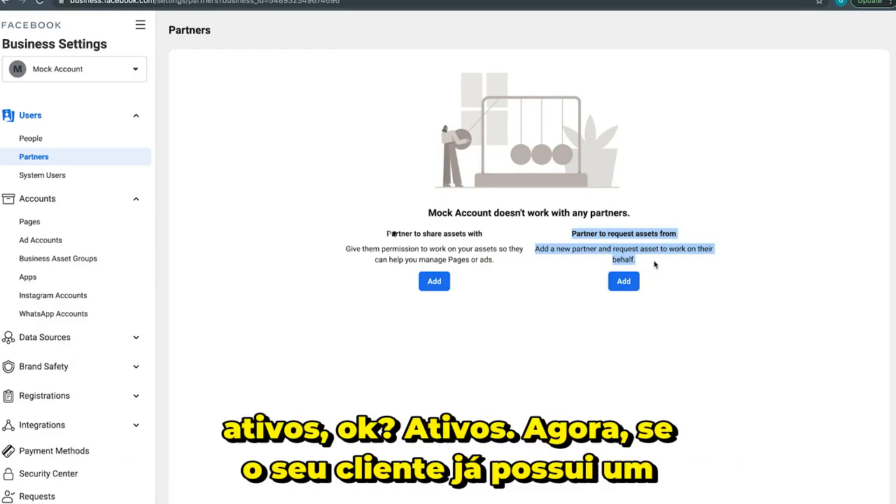
click(654, 264)
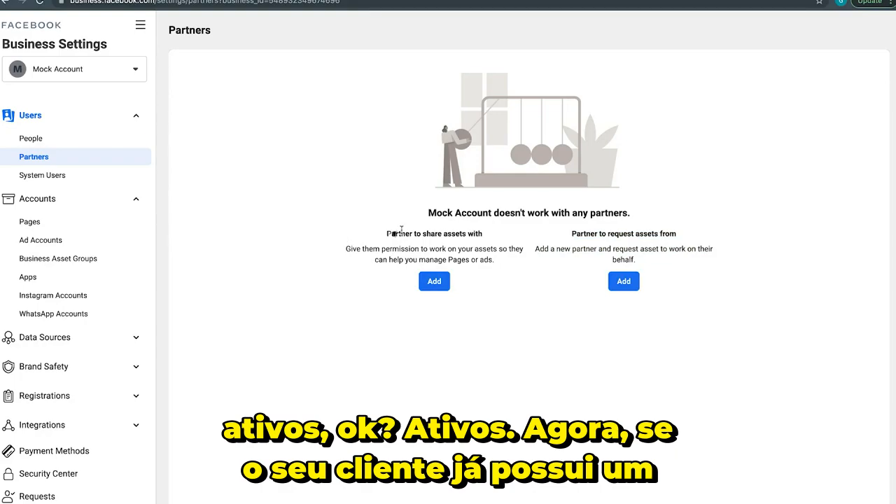
drag(386, 234, 449, 264)
click(434, 281)
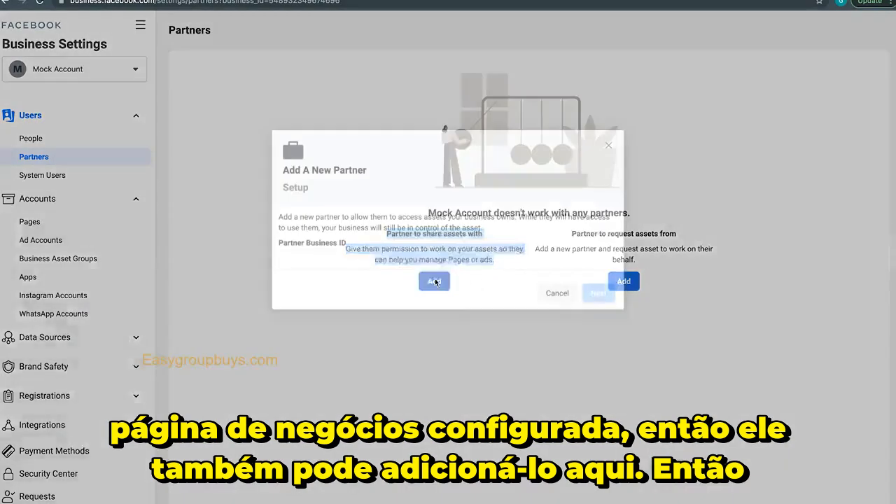
click(608, 145)
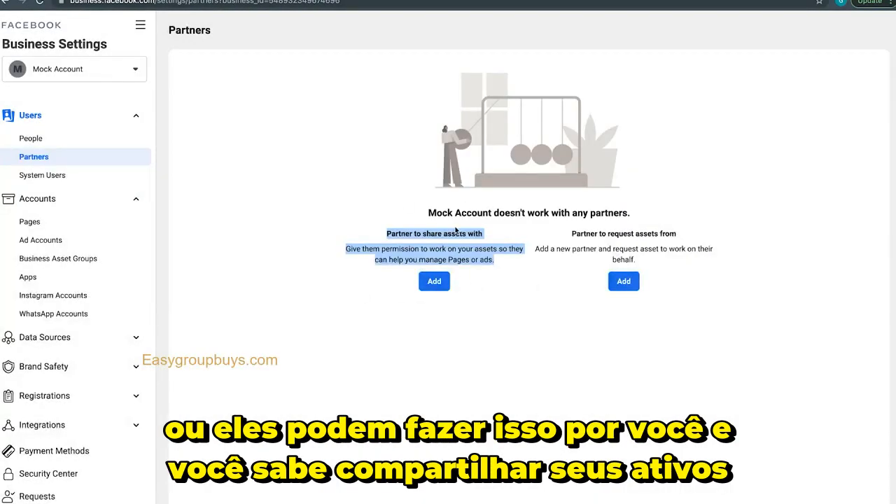
click(430, 249)
drag(377, 235, 501, 263)
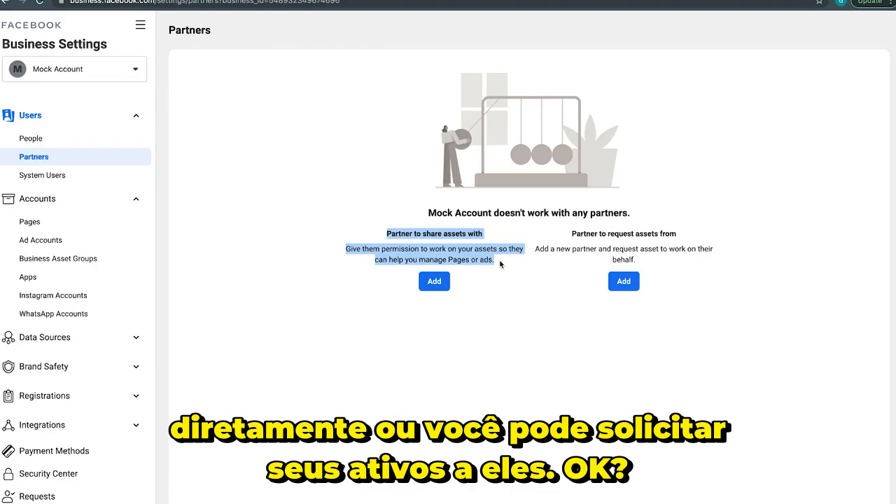
click(508, 265)
drag(571, 233, 655, 260)
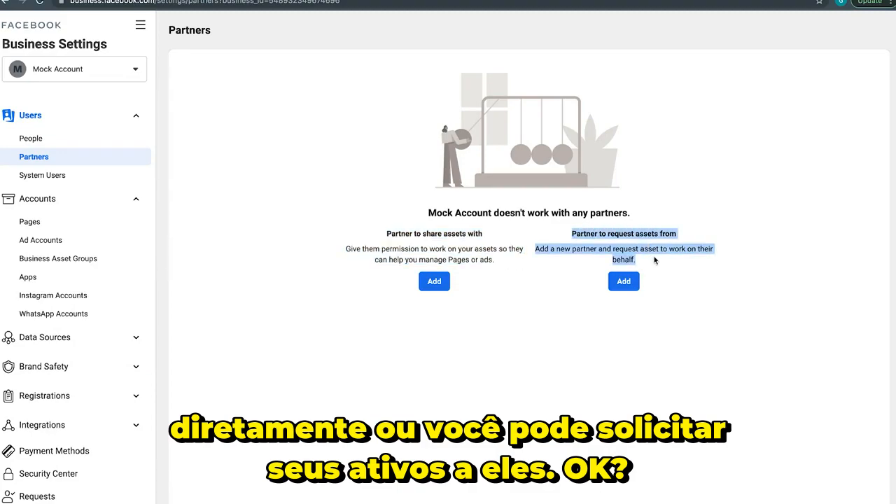
click(654, 260)
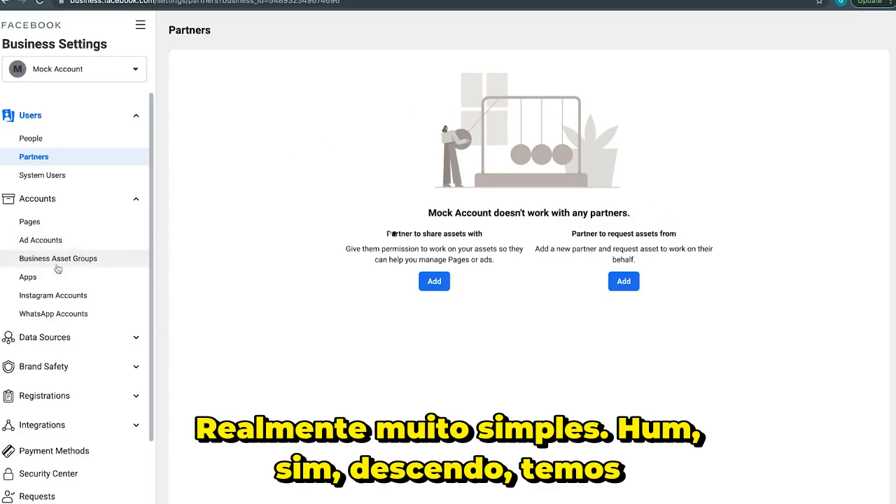
Go to the business account's Pages settings and view the Add a Facebook Page form, closing it without adding a page
click(56, 221)
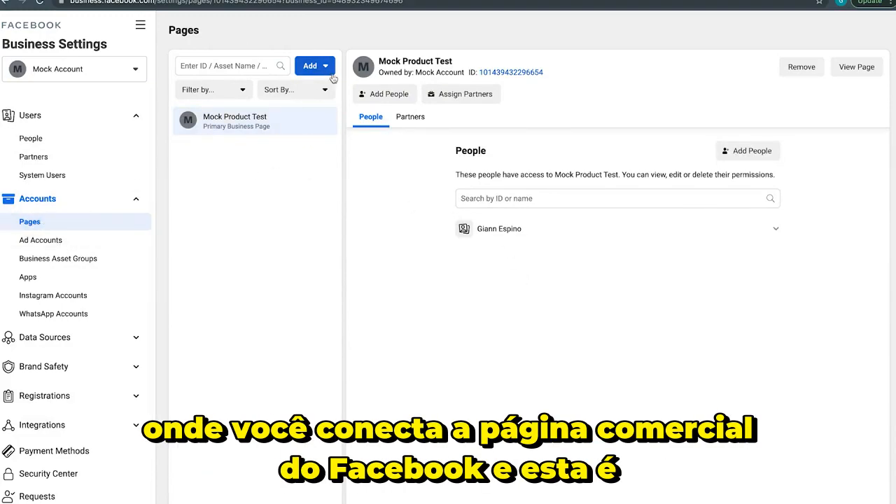
click(332, 73)
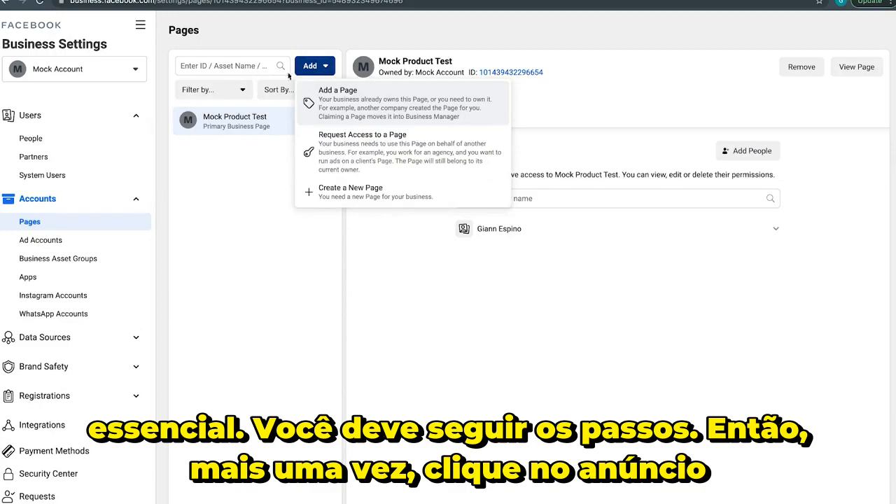
click(330, 114)
click(334, 228)
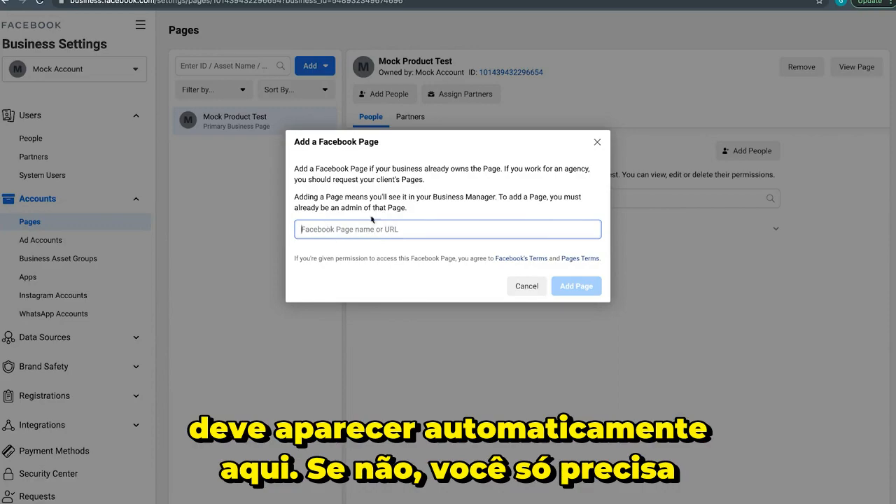
click(597, 142)
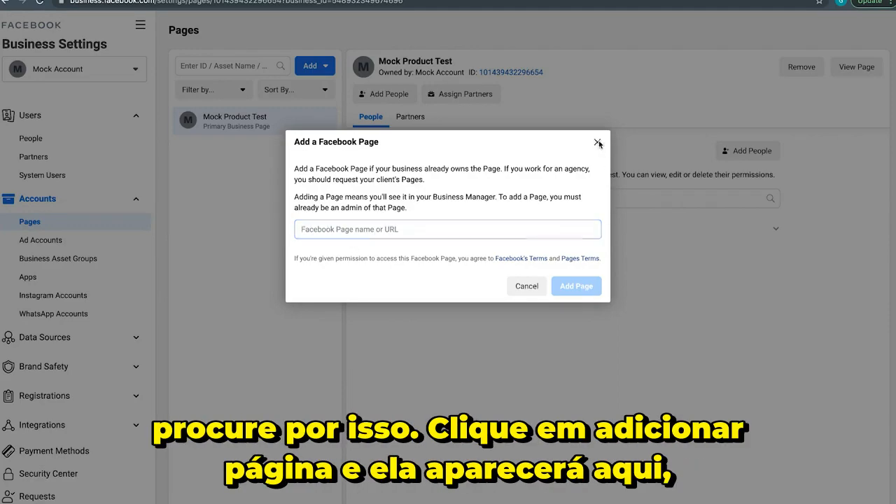
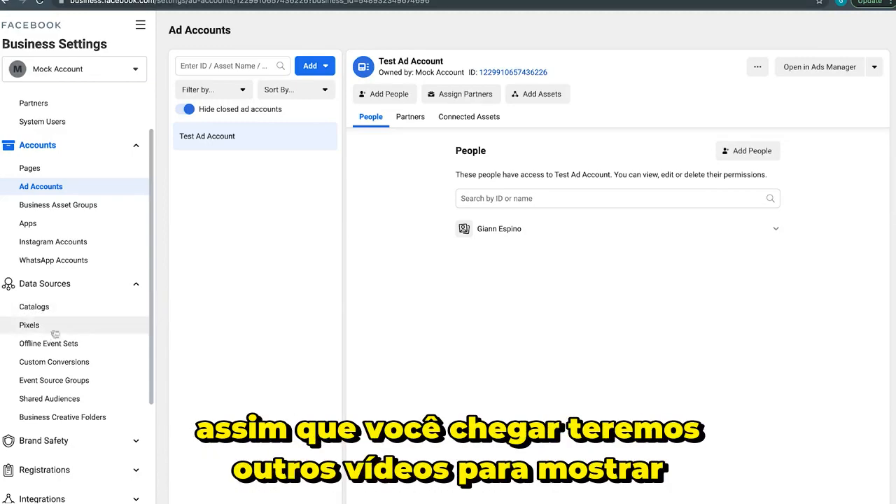
Collapse the Data Sources section in Business Settings and view the Payment Methods settings
click(136, 284)
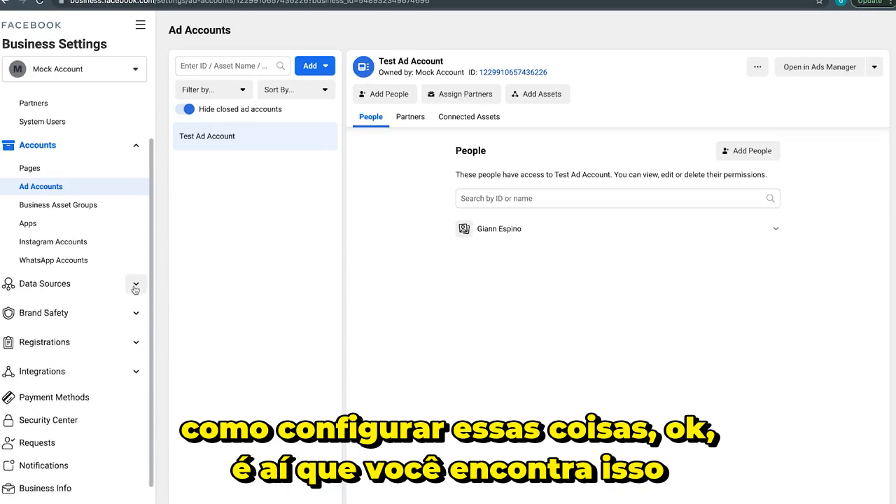
click(135, 283)
click(136, 283)
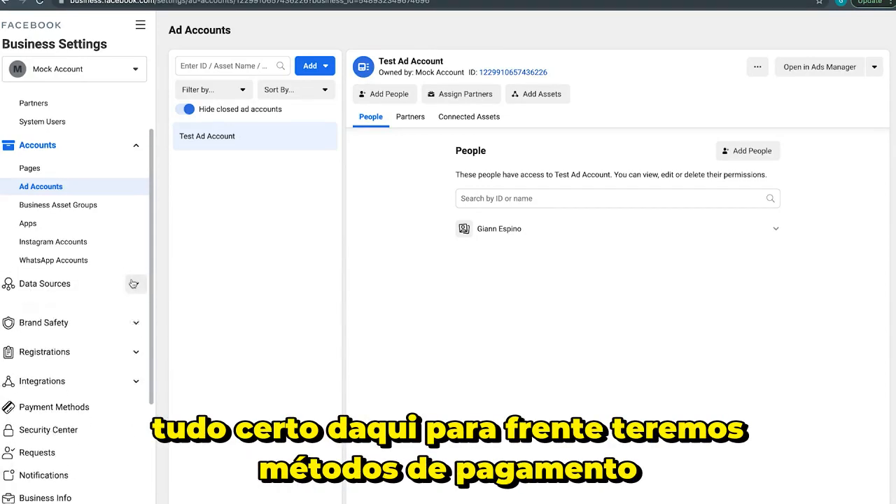
scroll(82, 396, down, 1)
click(49, 377)
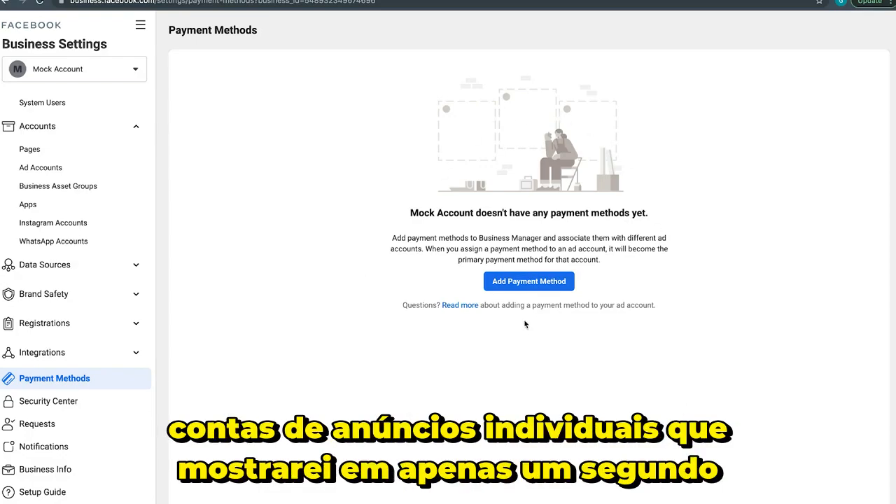
Go to the Business Info settings and view the form for editing the business details, closing it without changes
click(43, 479)
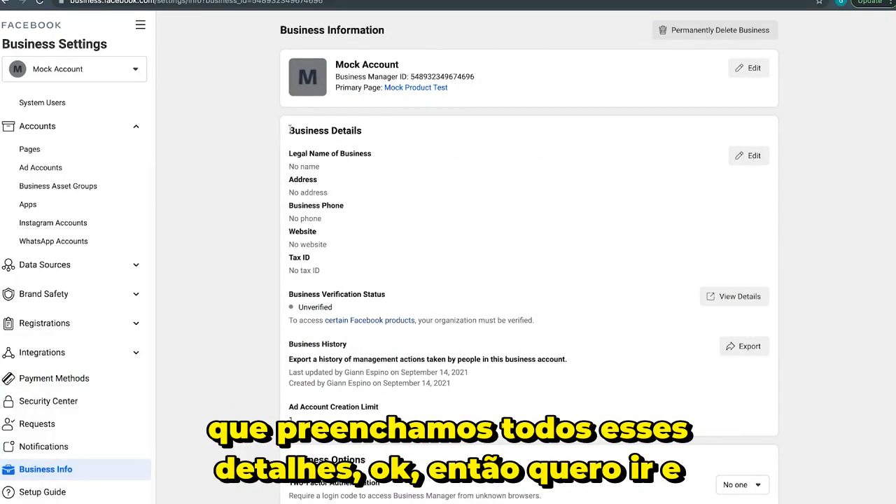
drag(289, 129, 761, 406)
click(760, 406)
click(749, 155)
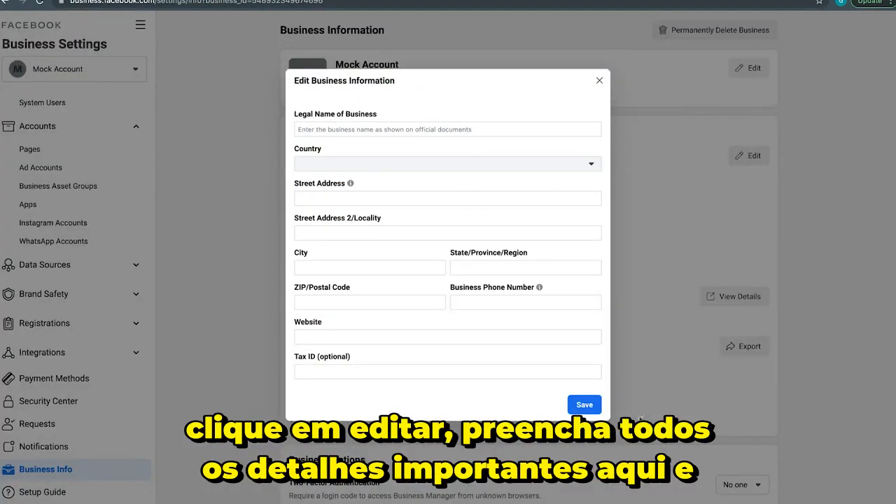
click(600, 80)
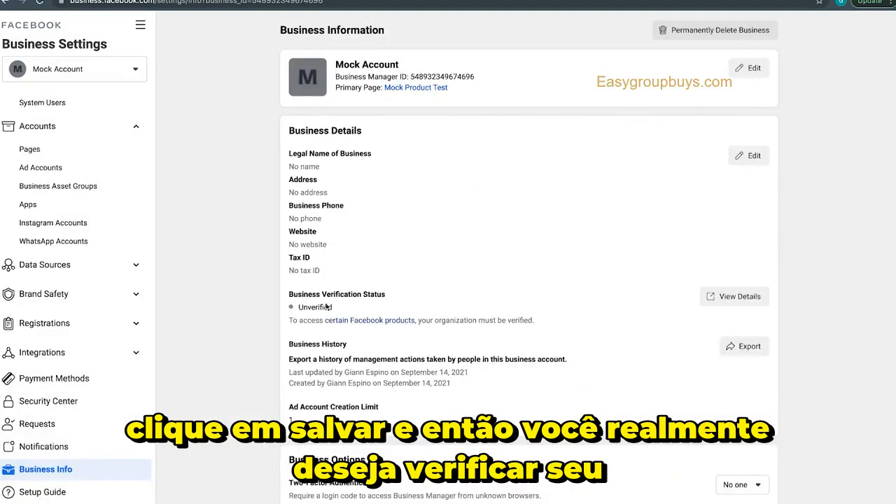
Examine the Business Verification Status, Ad Account Creation Limit and Business Options on the Business Information page
drag(287, 296, 396, 298)
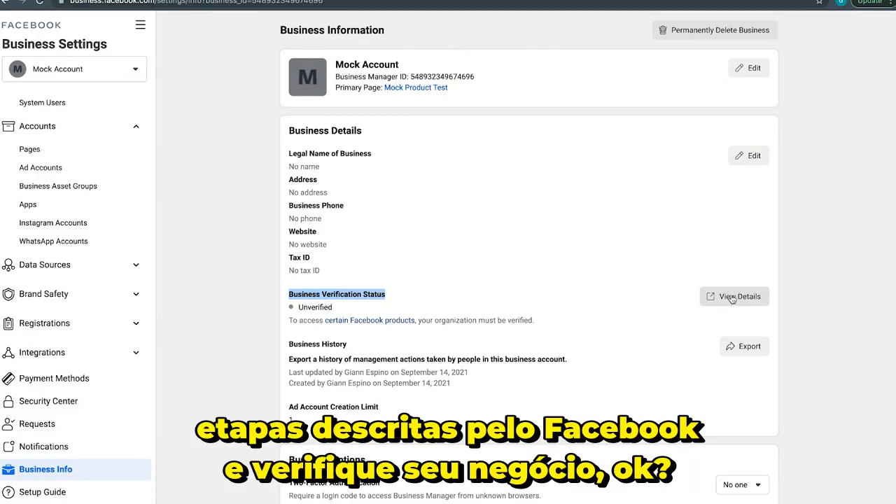
click(254, 295)
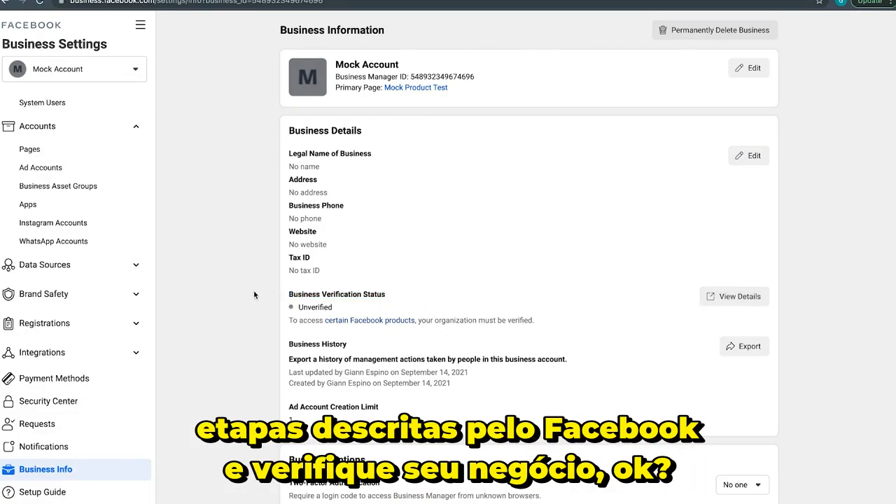
scroll(254, 294, down, 1)
drag(288, 354, 318, 371)
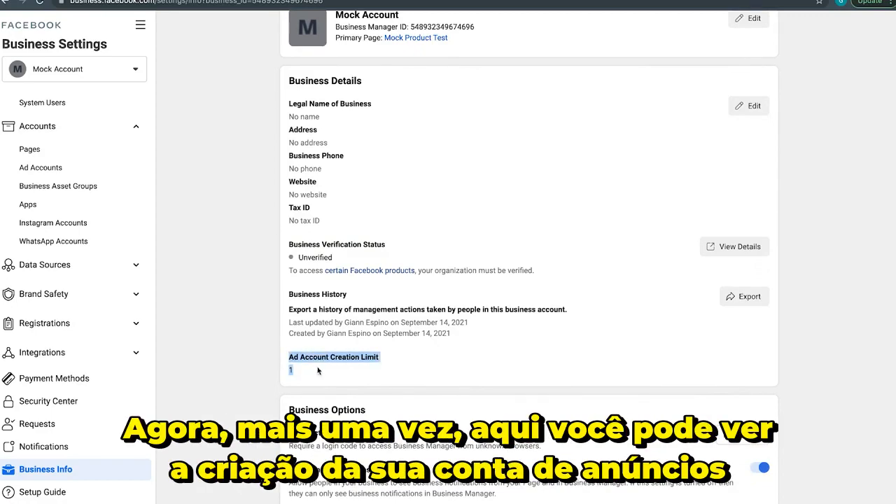
click(291, 373)
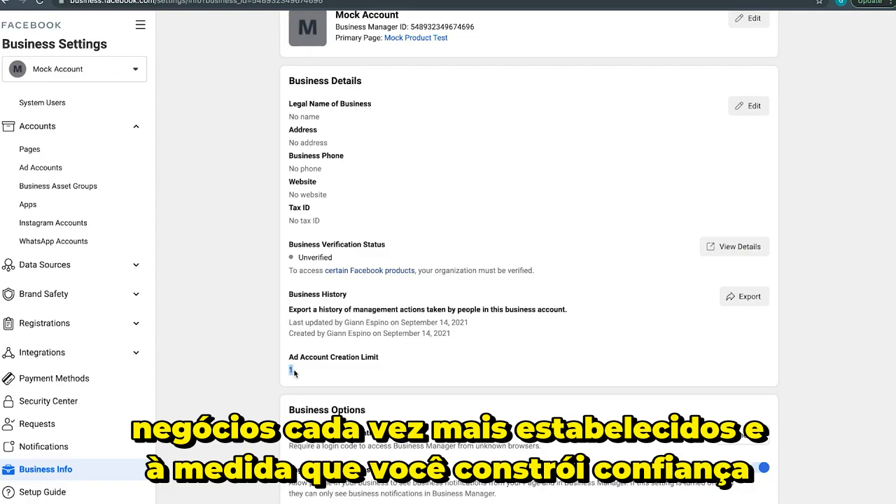
scroll(294, 373, down, 3)
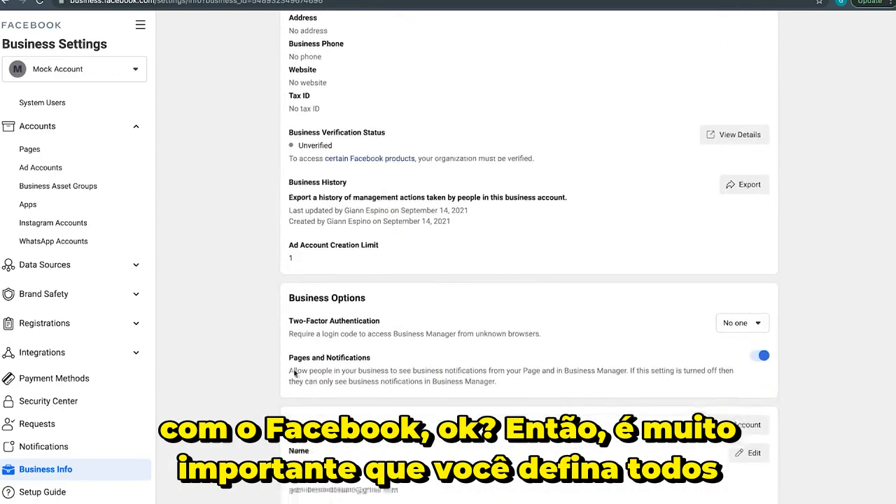
scroll(294, 373, up, 4)
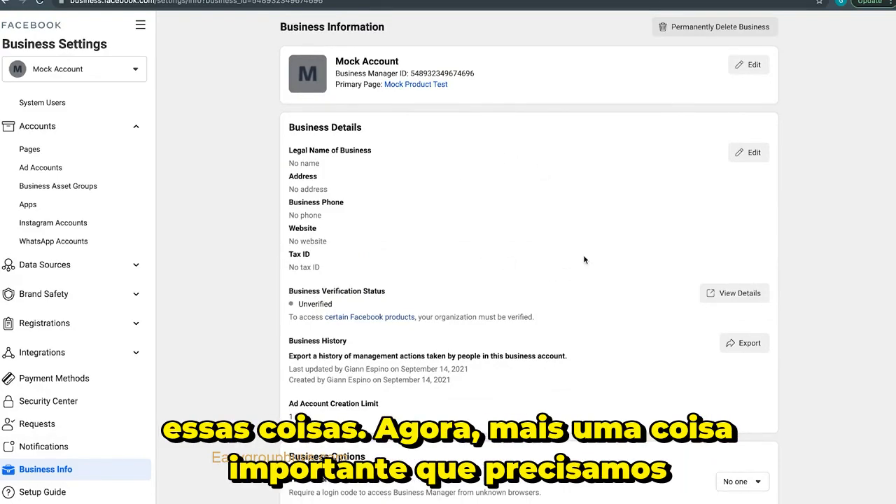
View the Instagram Accounts settings, and look over the All Tools list before closing it
click(54, 222)
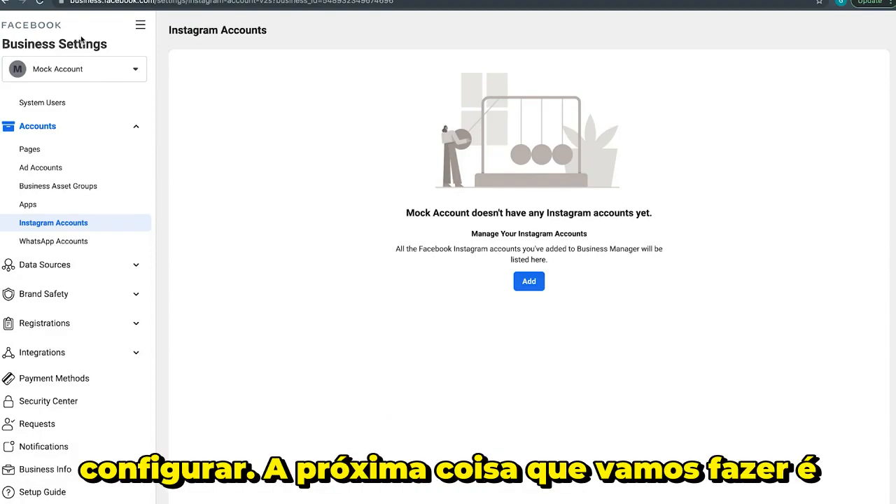
click(140, 25)
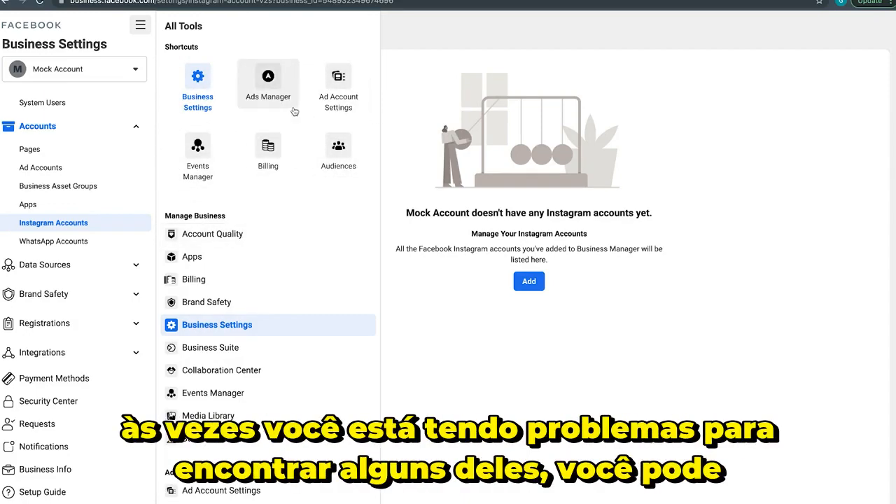
click(140, 25)
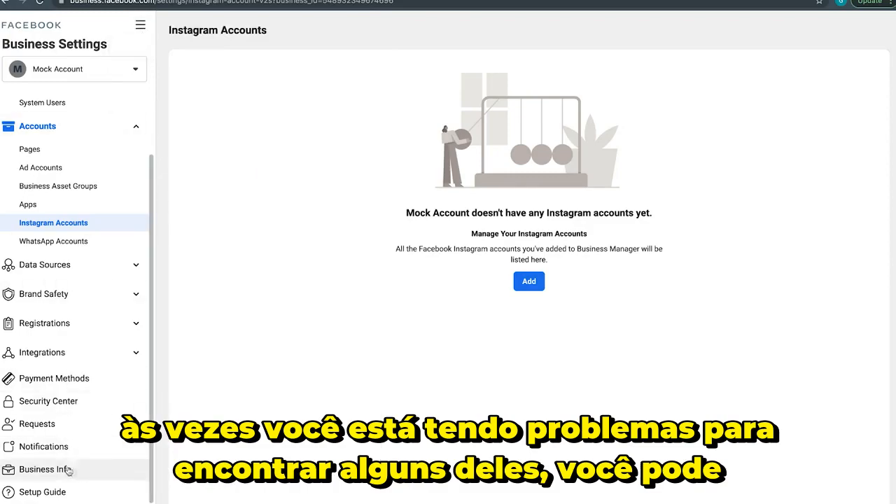
Search the business tools for "ads manager" and open Ads Manager
click(60, 502)
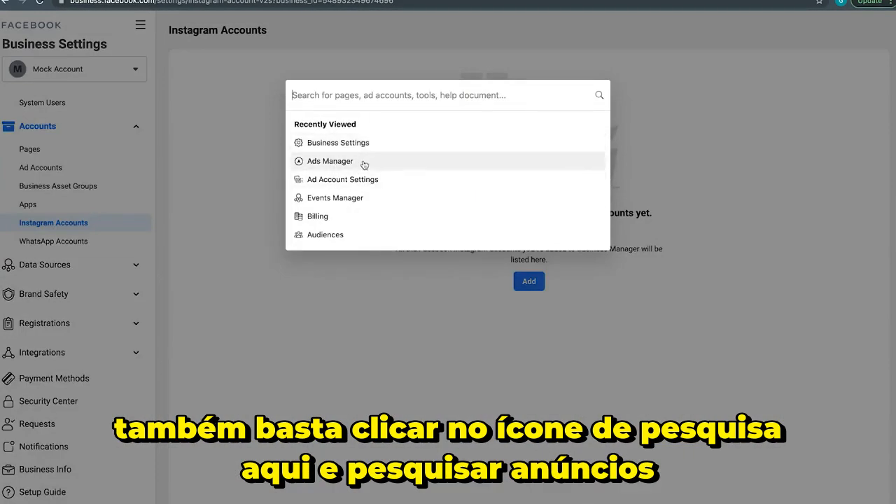
text(ads manager)
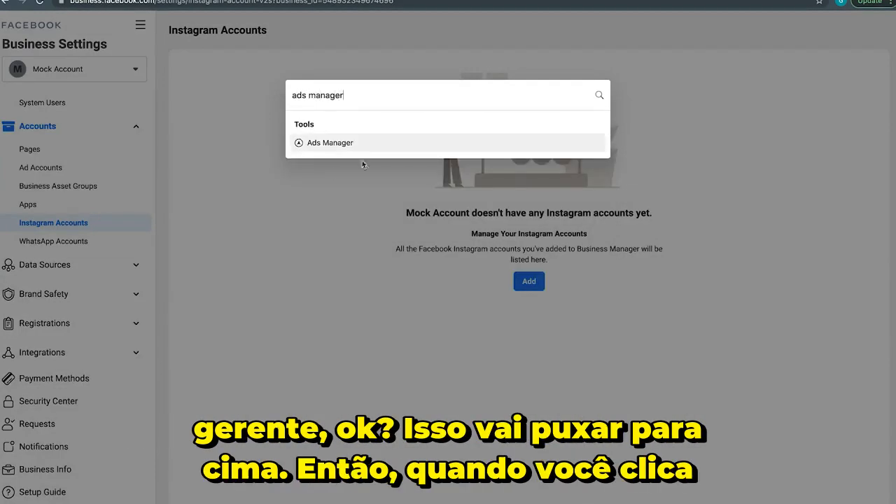
click(336, 144)
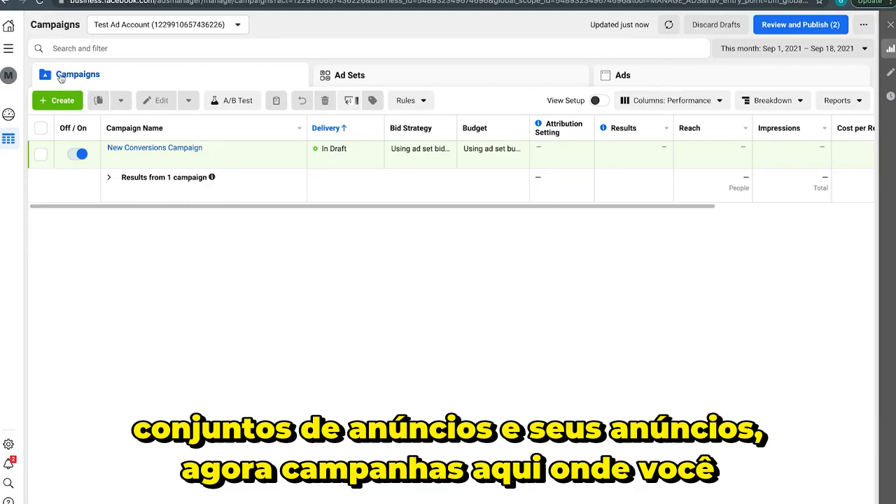
Create a new campaign in the Test Ad Account with the Conversions objective
click(67, 101)
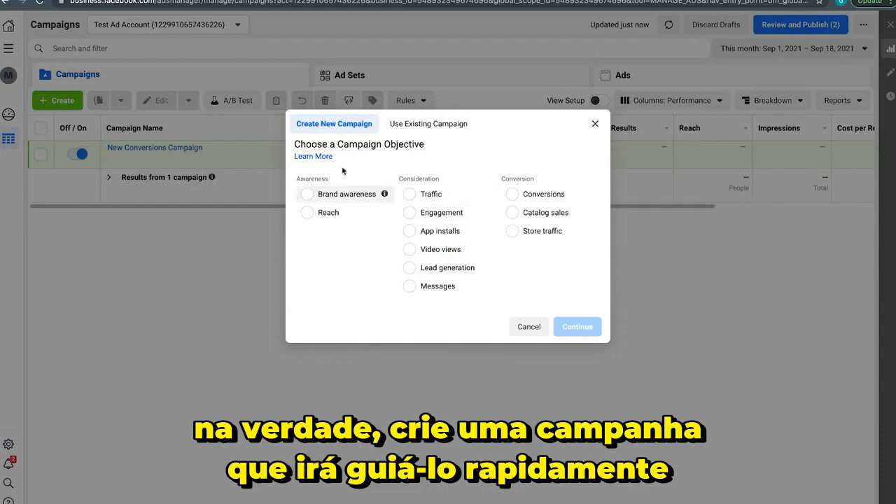
click(529, 198)
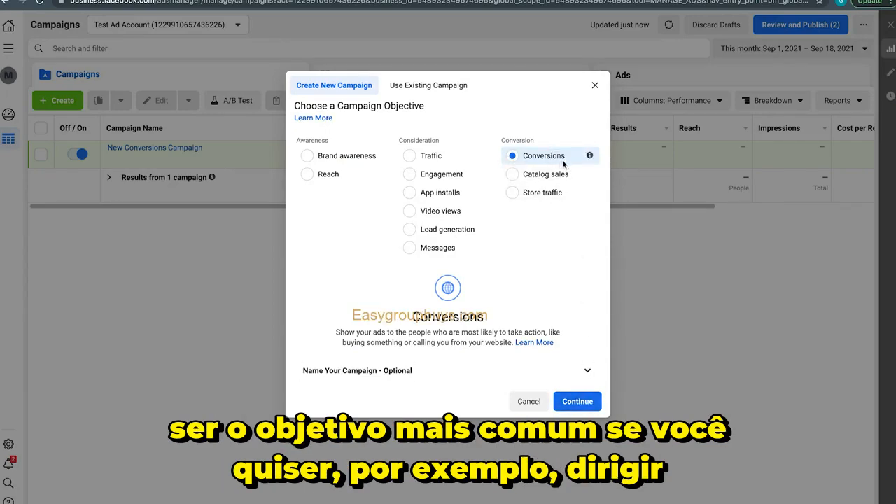
click(593, 399)
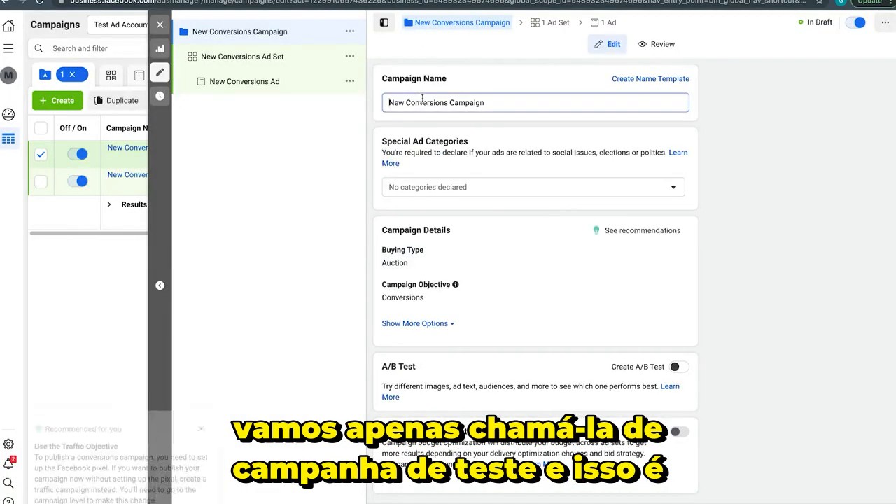
Name the new conversions campaign "Test Campaign" and close its editor
triple_click(422, 100)
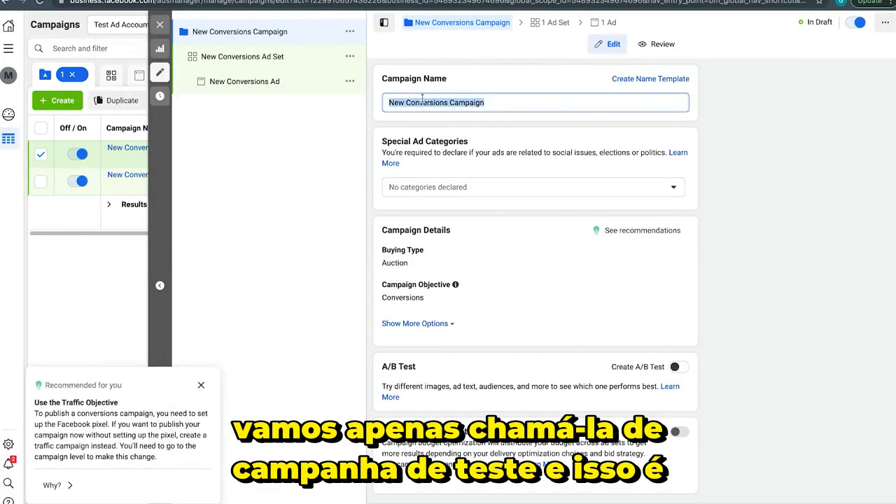
text(Test Ca)
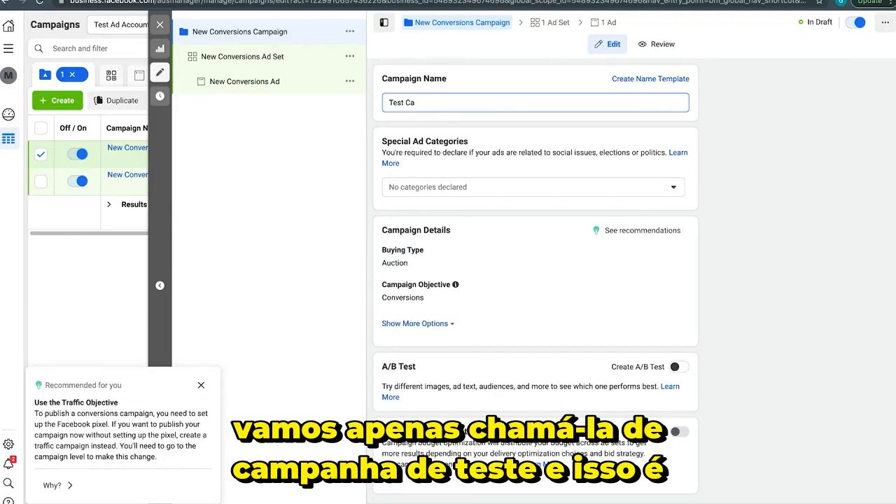
text(mpaign)
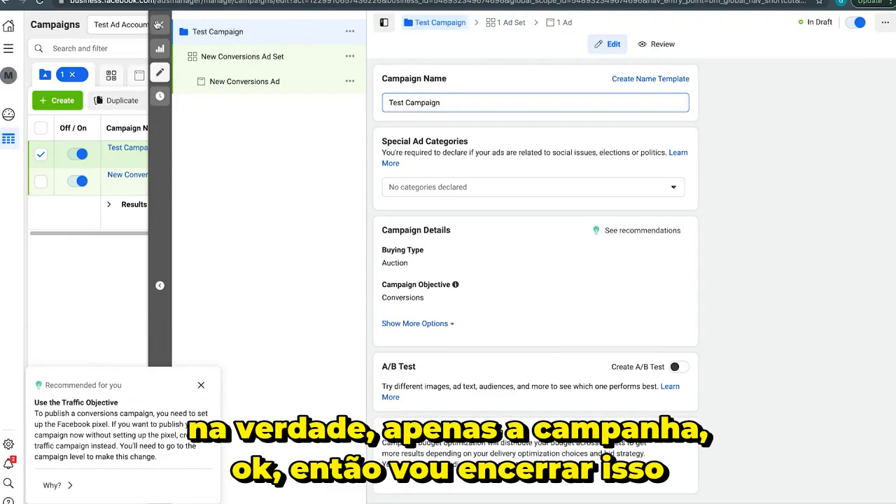
click(160, 24)
click(467, 250)
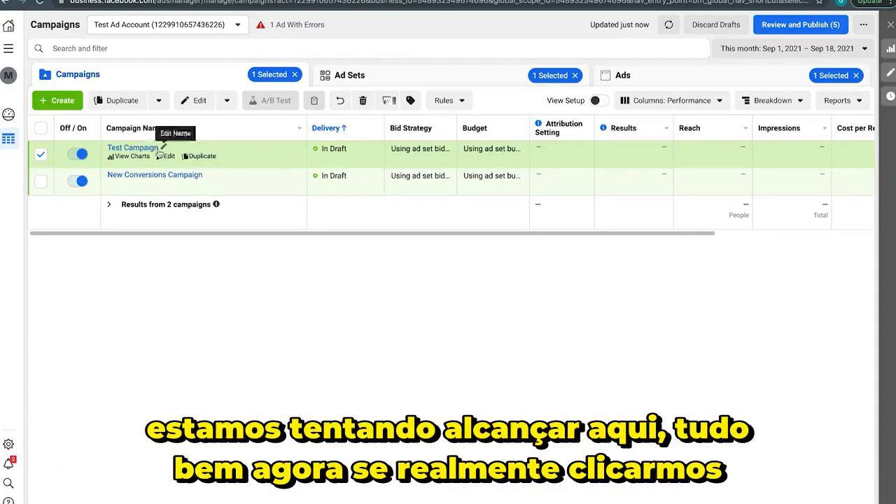
Reopen Test Campaign for editing and review its ad set's conversion, dynamic creative, offer, budget and schedule settings
click(167, 157)
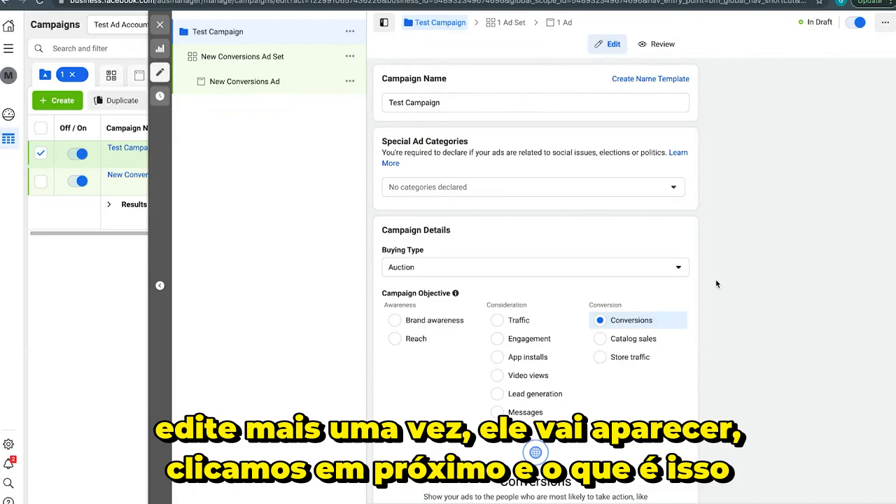
scroll(715, 279, down, 3)
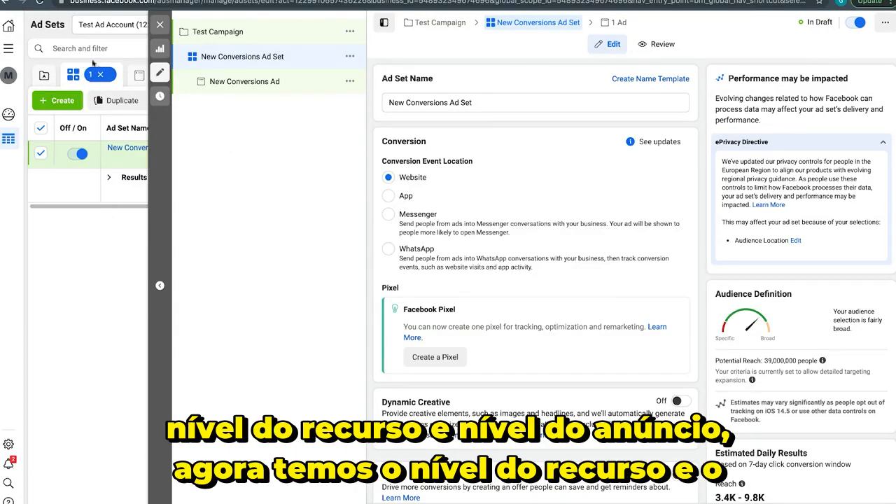
scroll(681, 269, down, 5)
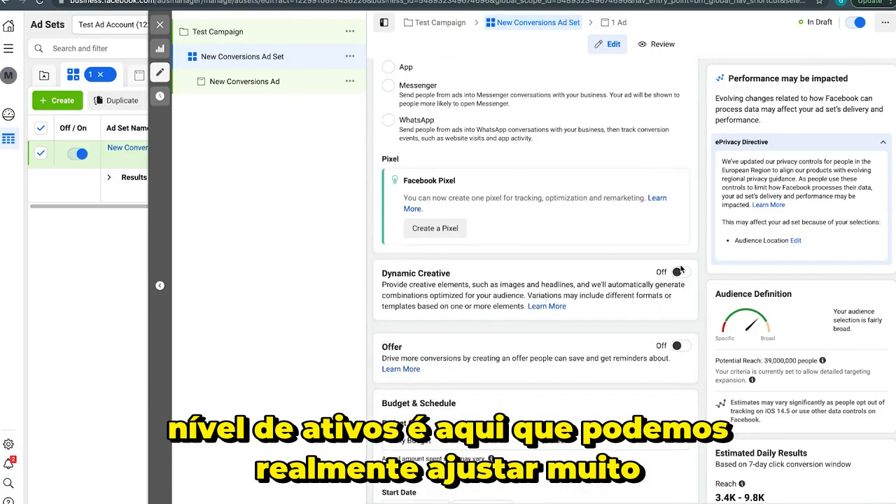
scroll(680, 265, down, 1)
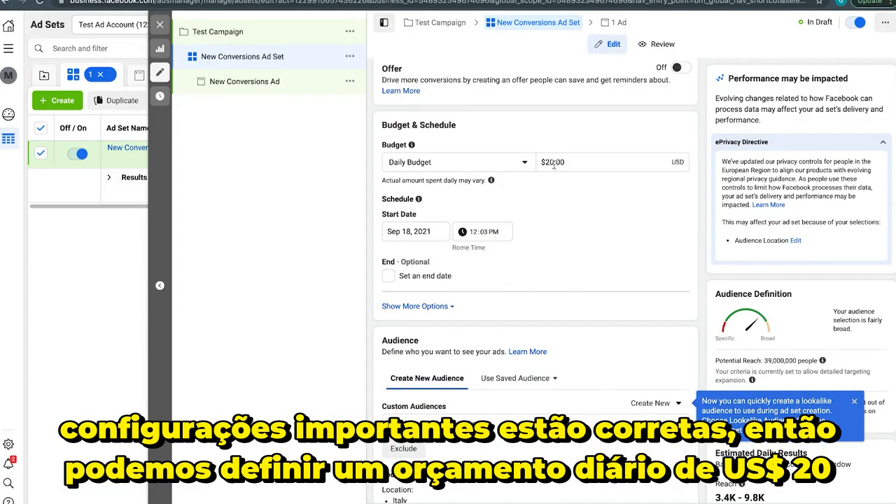
Enable Campaign Budget Optimization for Test Campaign and set its daily campaign budget to $100
click(246, 32)
scroll(535, 246, down, 4)
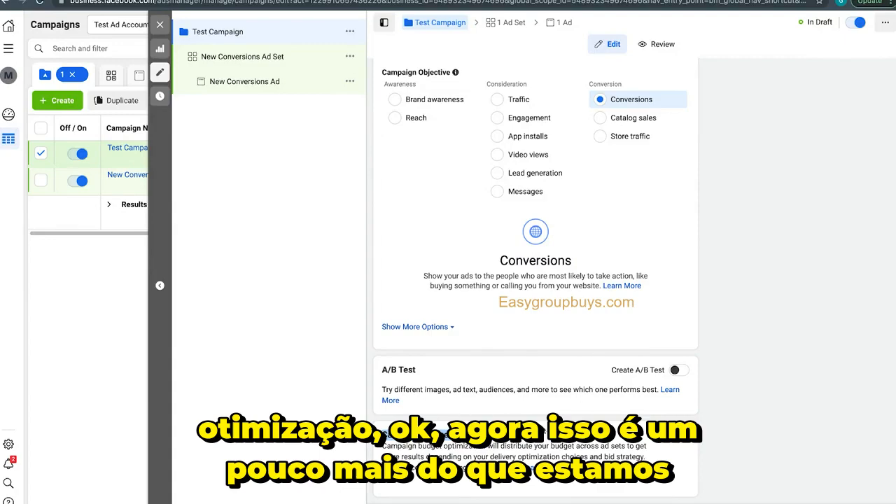
click(384, 439)
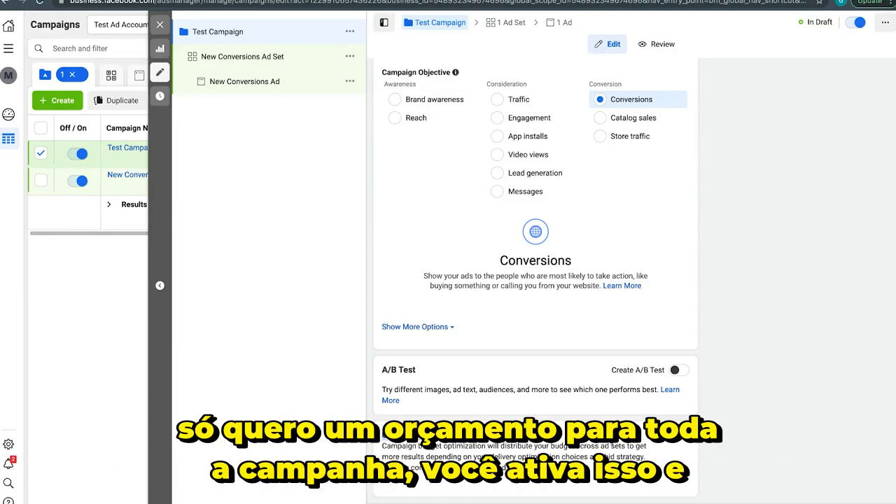
scroll(682, 441, down, 2)
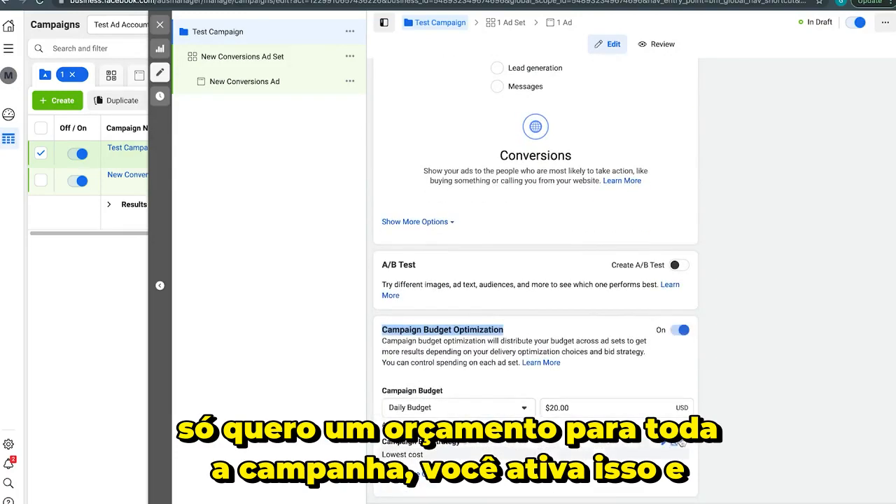
double_click(601, 410)
text(100)
click(839, 326)
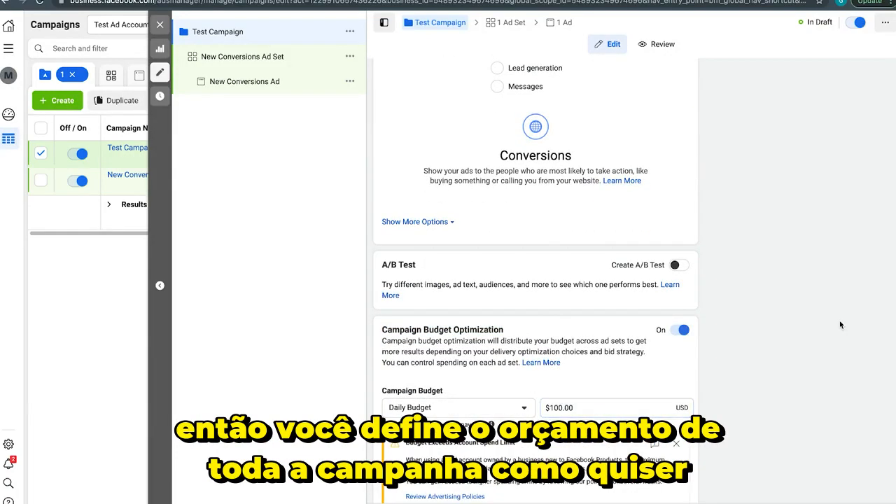
In New Conversions Ad Set, replace Italy with the United States as the audience's targeted location
click(256, 56)
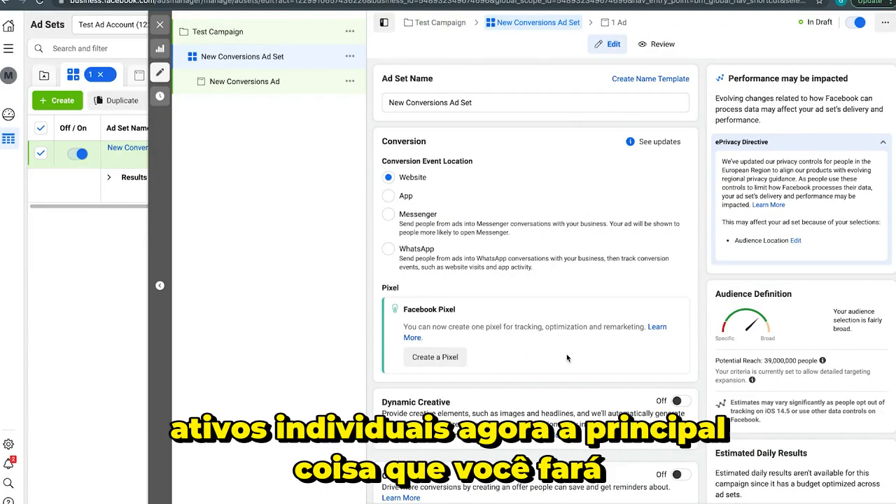
scroll(567, 357, down, 2)
scroll(701, 224, down, 2)
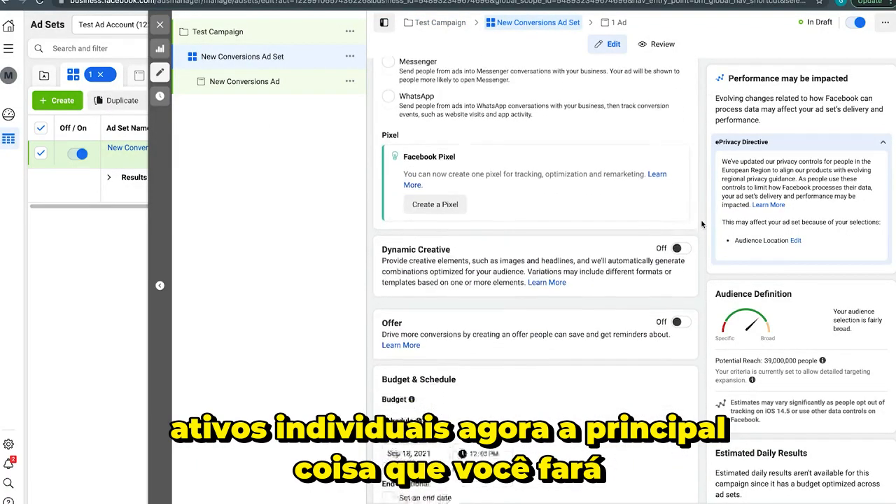
scroll(702, 224, down, 6)
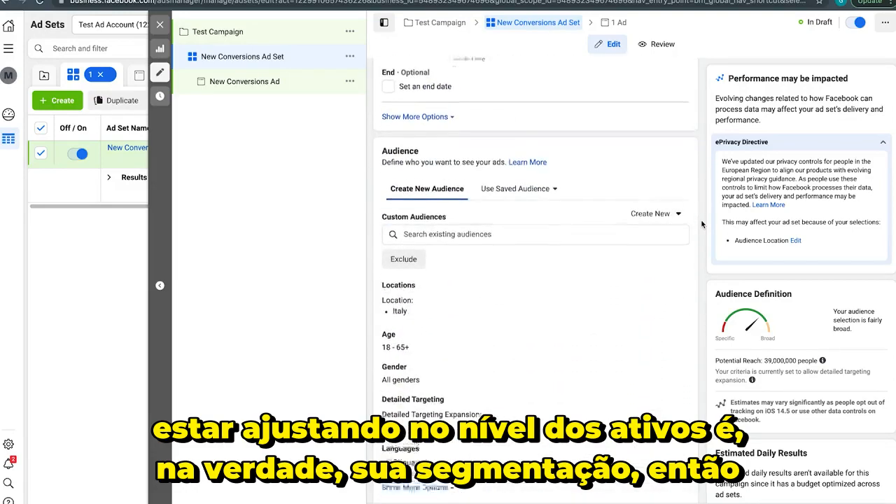
scroll(702, 224, down, 2)
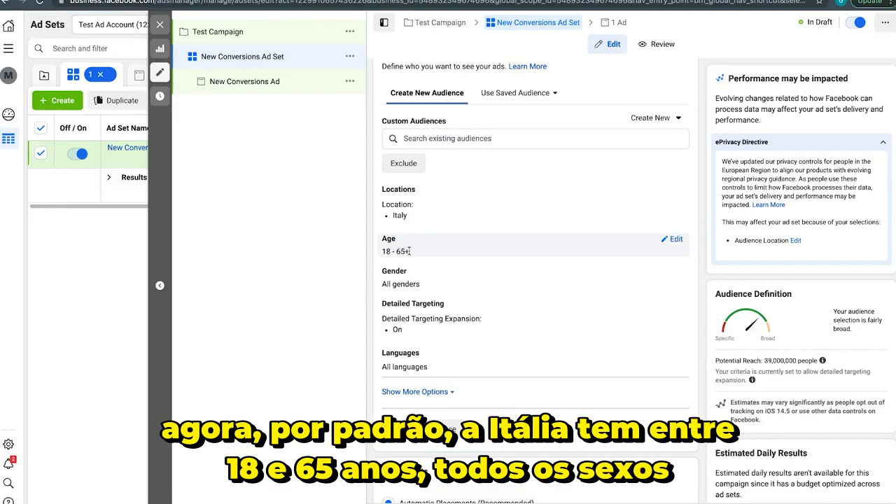
scroll(398, 309, down, 1)
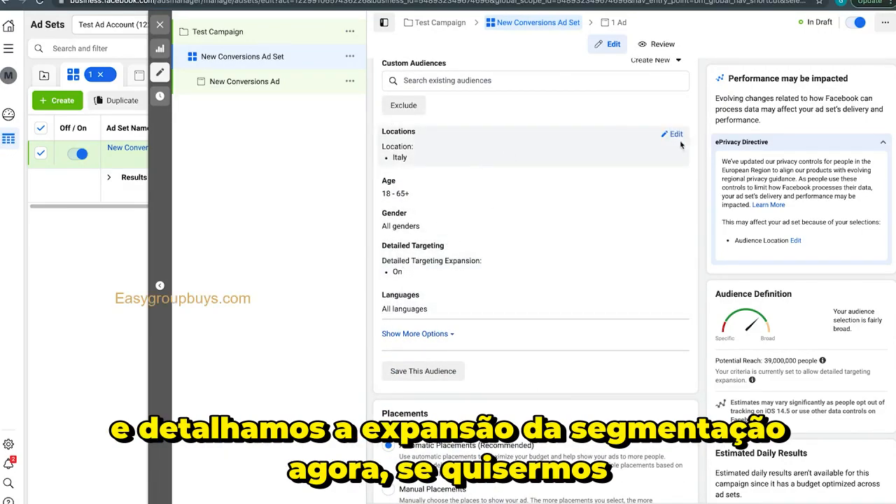
click(673, 134)
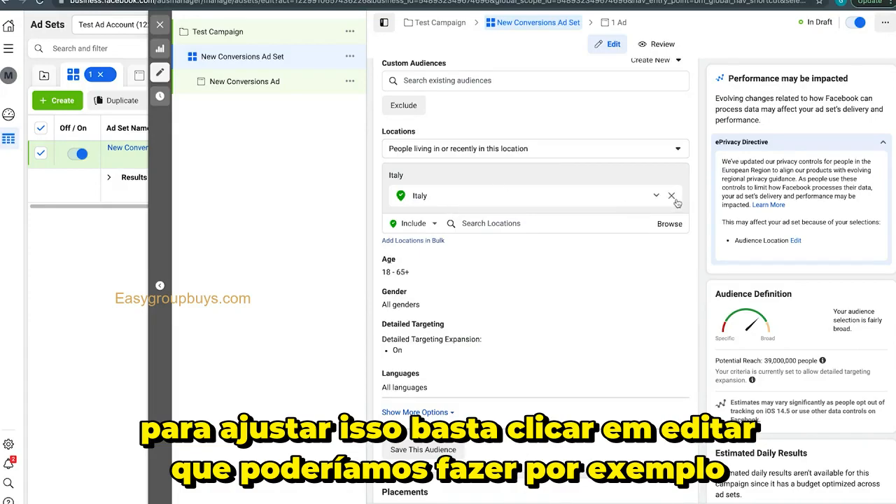
click(671, 196)
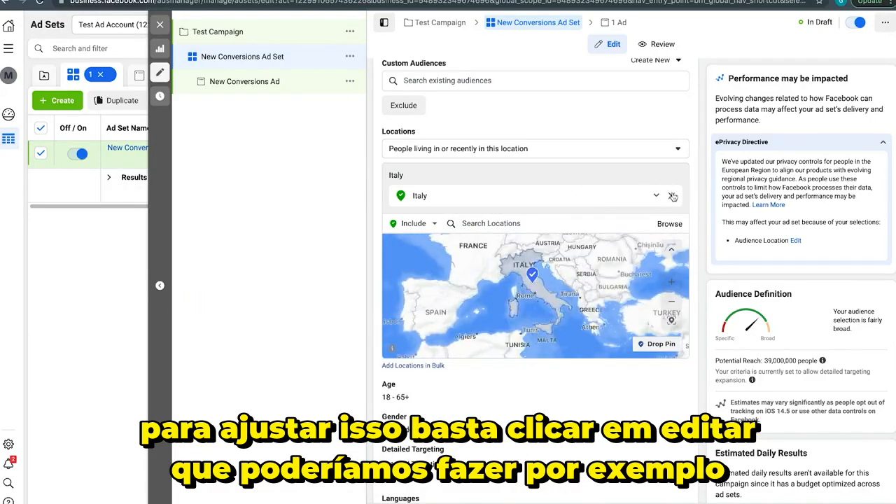
click(494, 206)
text(united states)
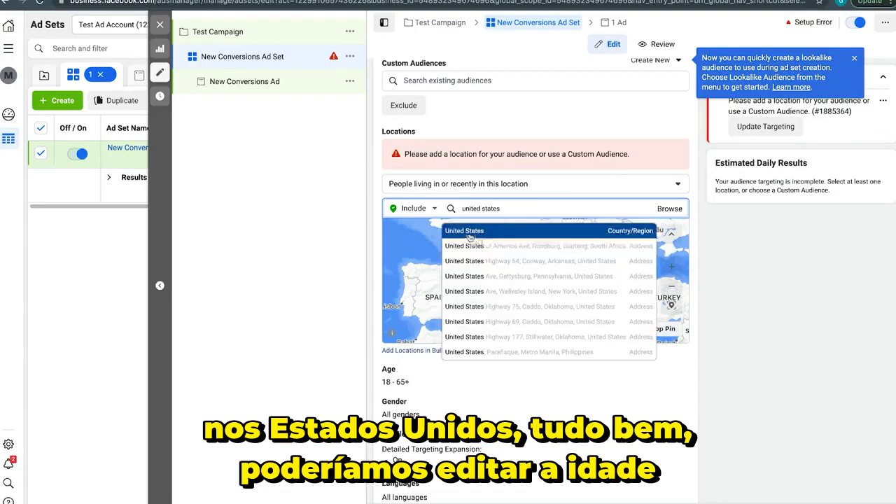
click(487, 233)
Set the ad set audience's age range to 25–40 and limit its gender to Women
scroll(425, 331, down, 2)
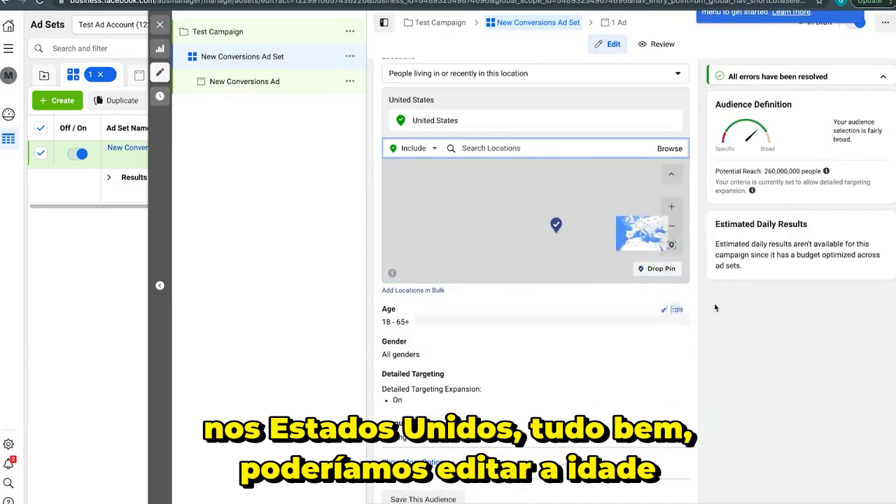
click(676, 311)
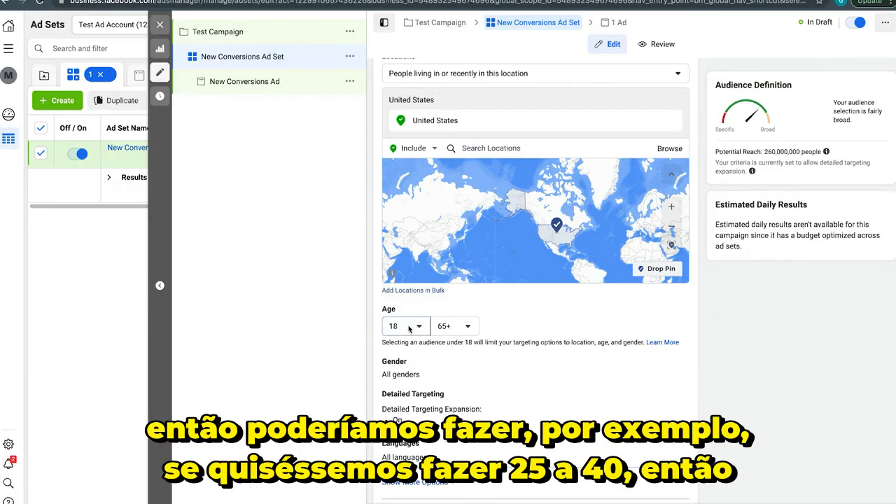
click(406, 325)
scroll(436, 451, down, 1)
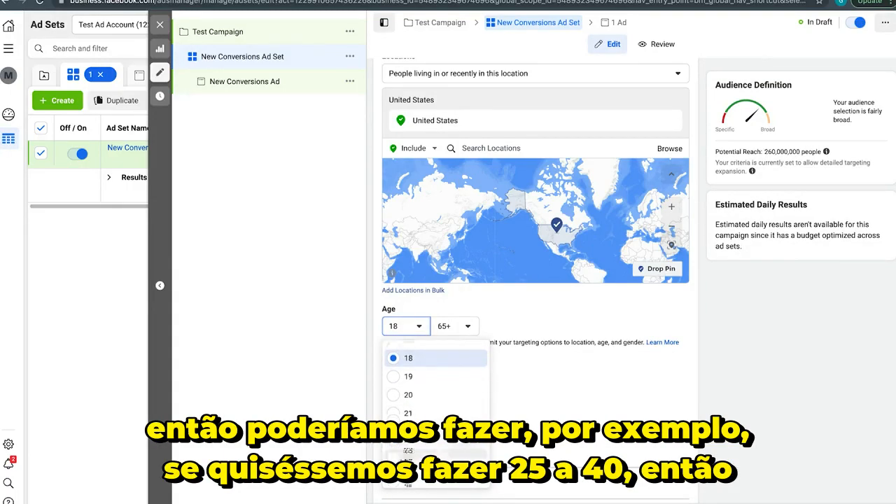
click(438, 473)
click(468, 329)
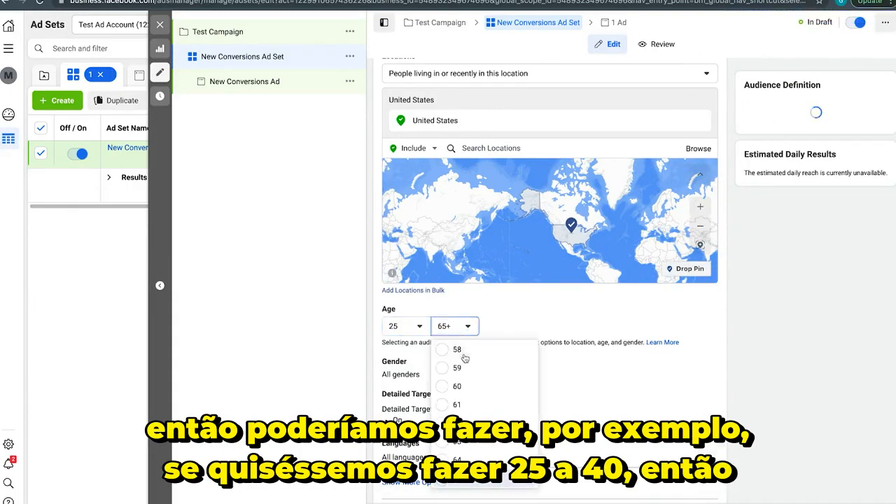
scroll(465, 419, up, 2)
scroll(463, 417, up, 5)
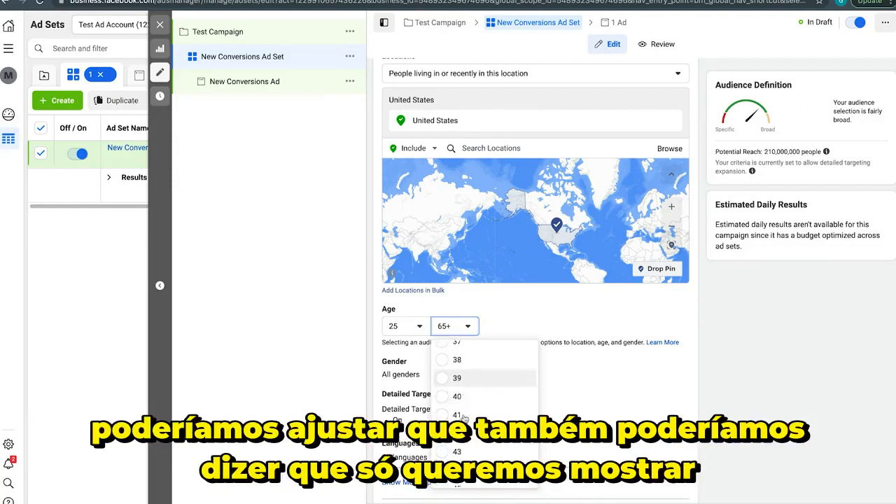
scroll(462, 396, down, 1)
click(456, 346)
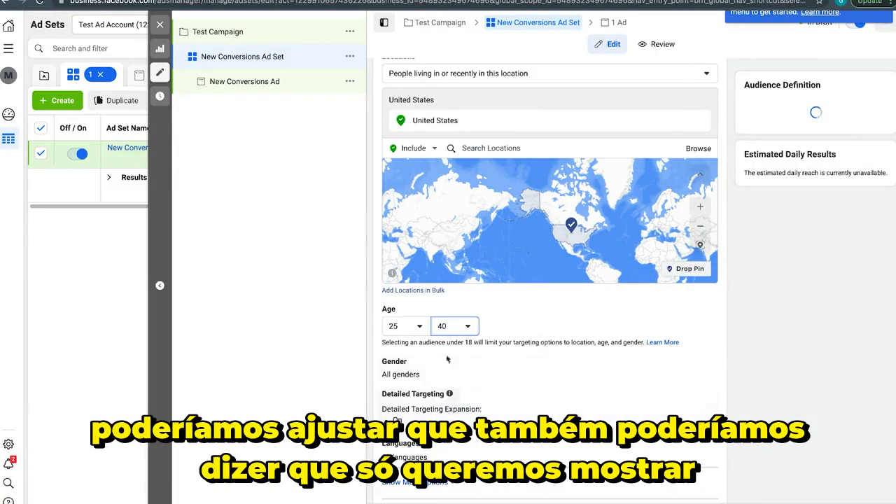
click(676, 364)
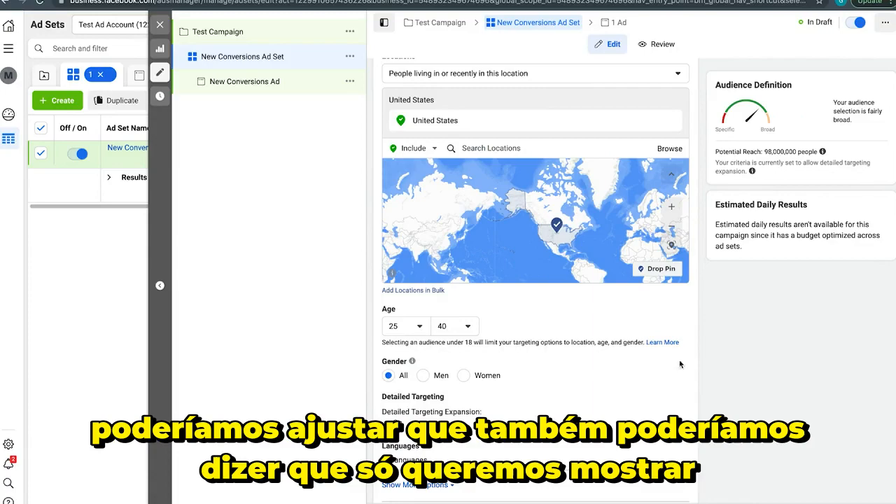
click(463, 376)
Examine the audience's detailed targeting expansion, languages, connections and potential reach
scroll(462, 378, down, 2)
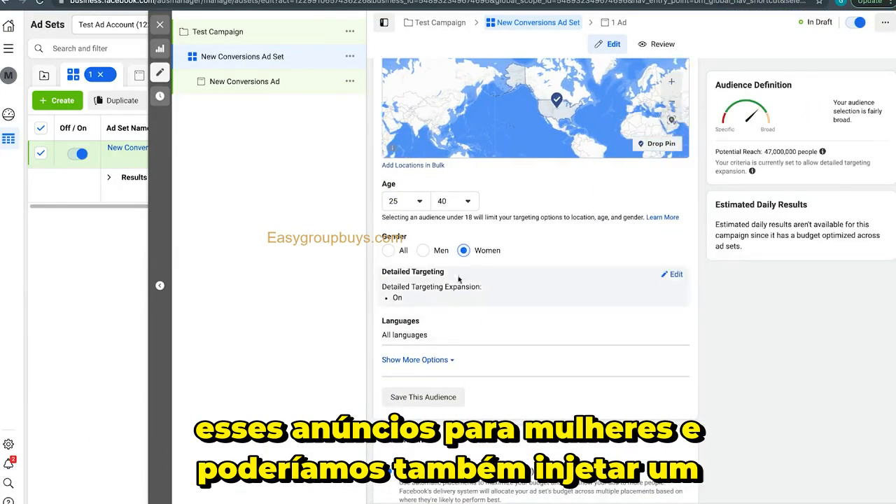
scroll(475, 269, up, 3)
scroll(476, 271, up, 1)
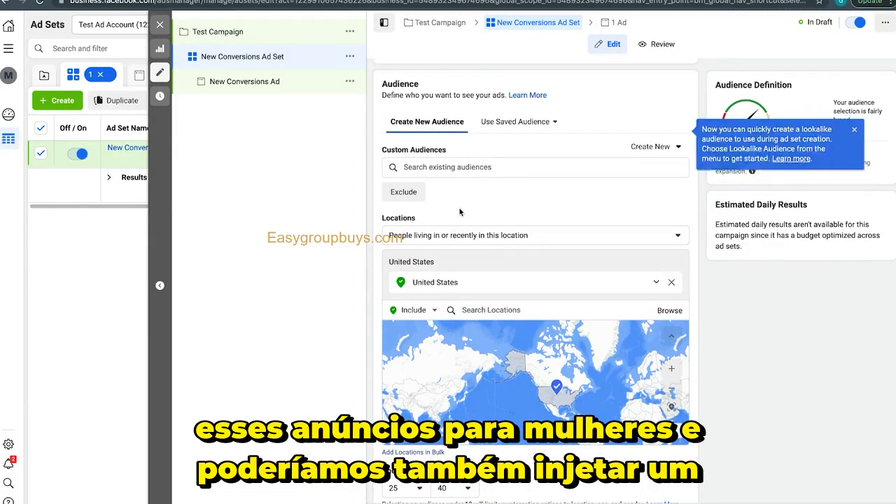
scroll(465, 238, down, 4)
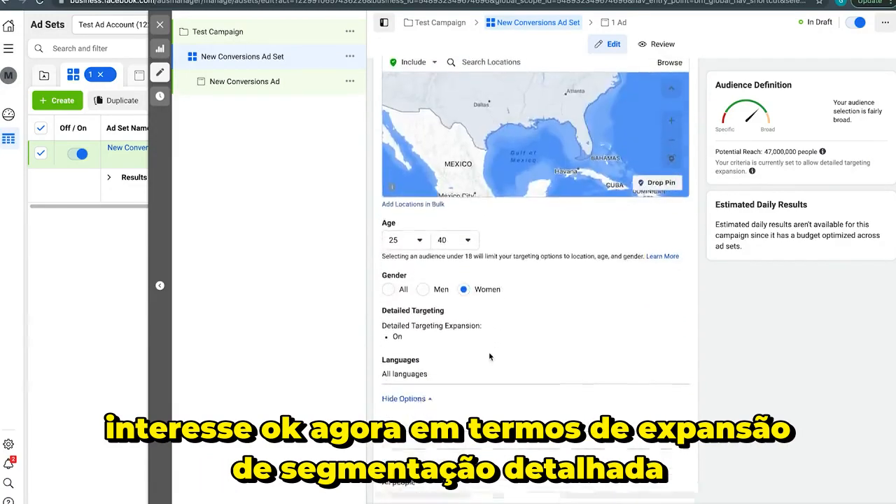
scroll(489, 355, down, 1)
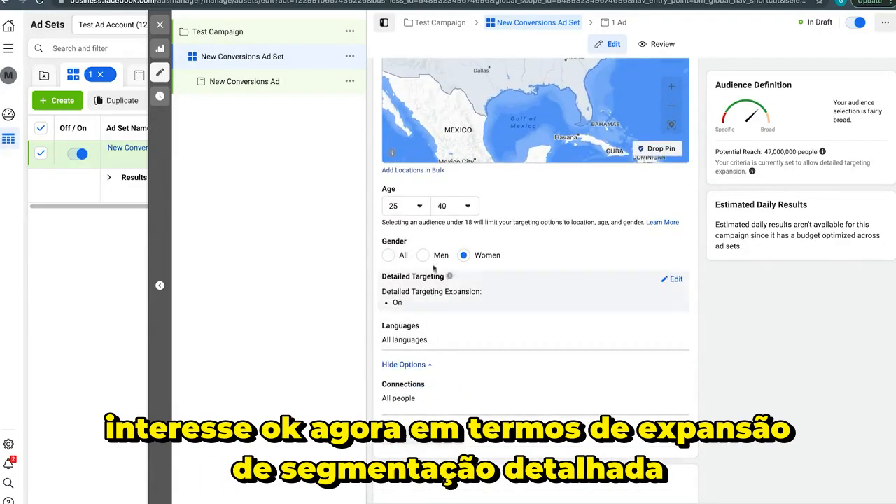
scroll(494, 292, down, 1)
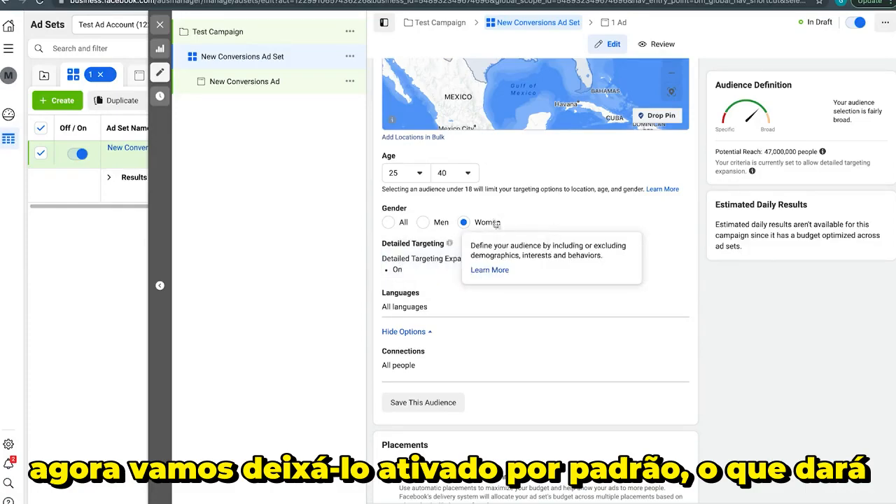
drag(772, 147, 803, 147)
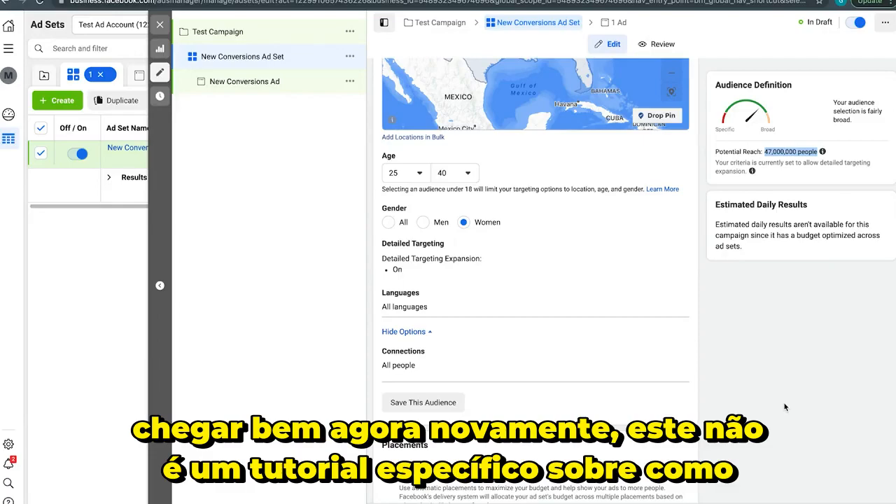
click(813, 378)
Switch the ad set to Manual Placements and exclude the Audience Network and Messenger platforms
scroll(692, 193, down, 2)
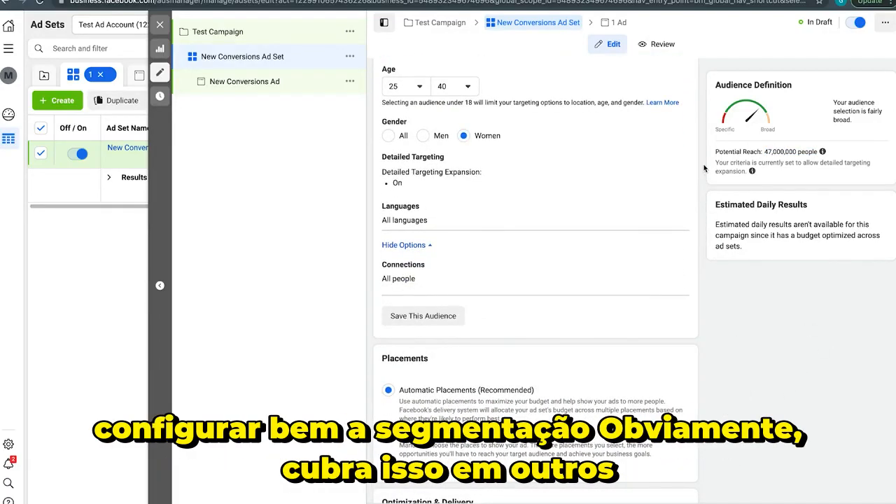
scroll(699, 165, down, 2)
scroll(703, 160, down, 3)
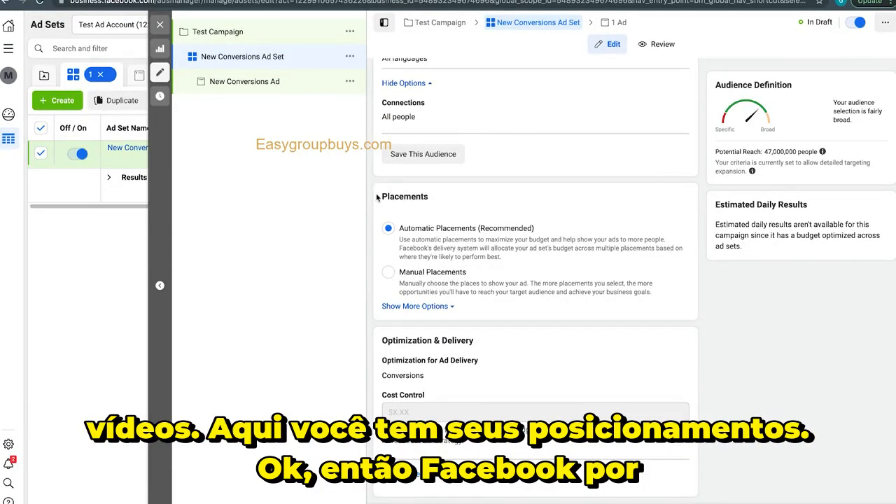
drag(377, 198, 461, 199)
click(461, 198)
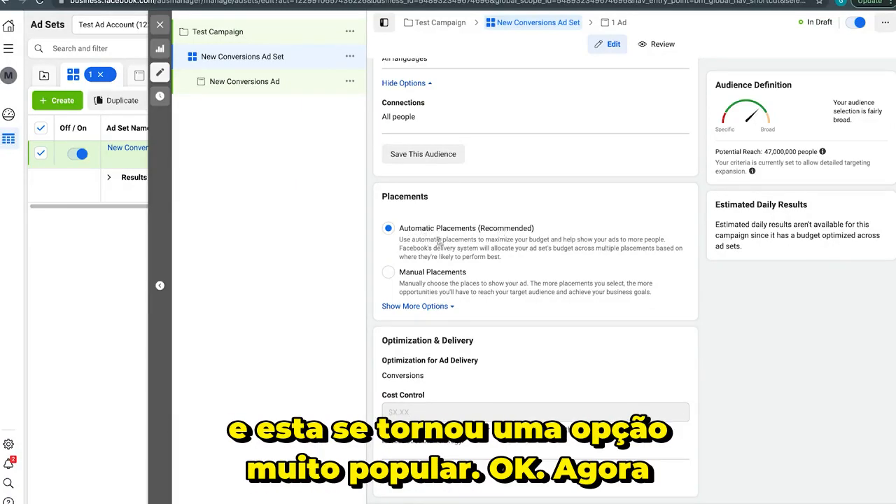
click(388, 272)
scroll(395, 275, down, 2)
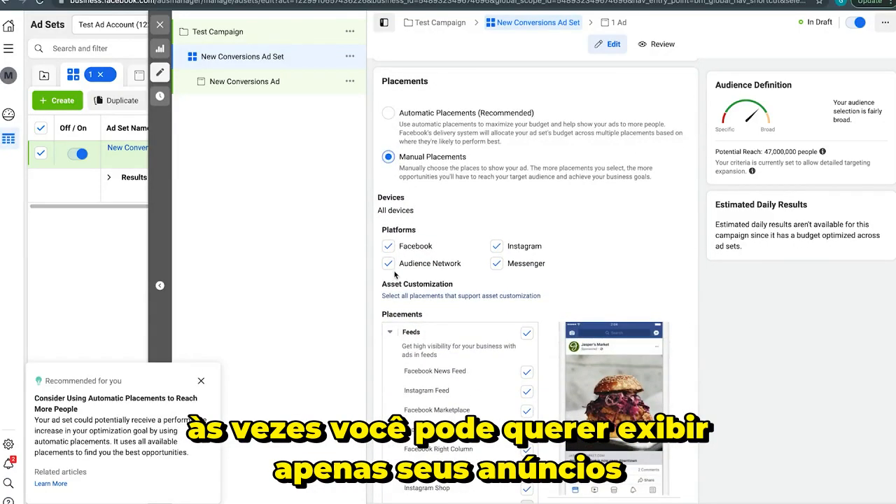
click(389, 264)
click(496, 264)
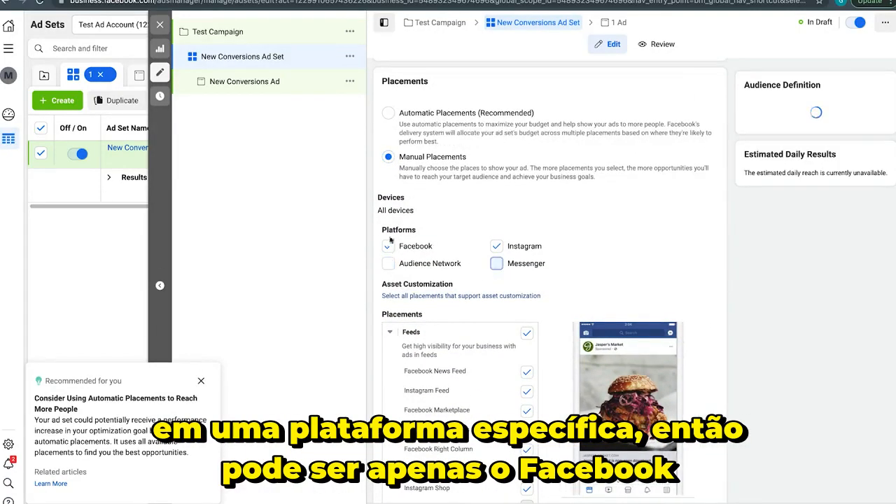
Restrict the Feeds placements to Facebook News Feed and Instagram Feed, and deselect Facebook Stories
scroll(490, 241, down, 3)
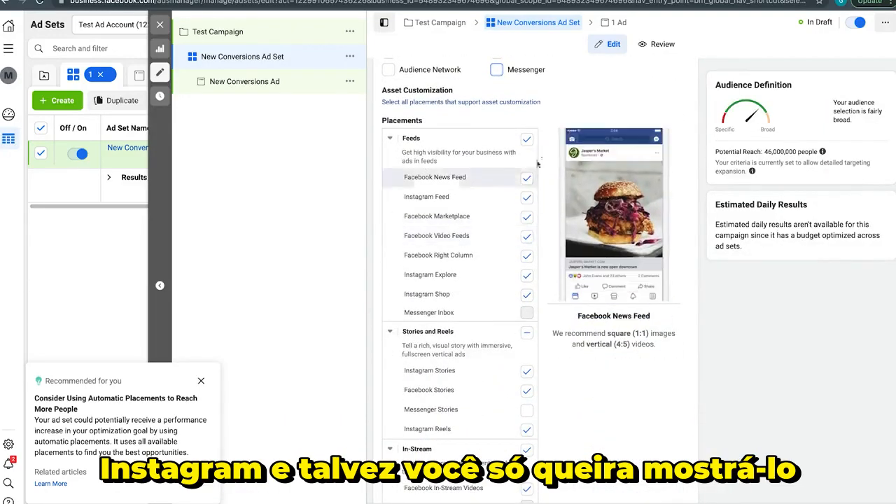
click(528, 139)
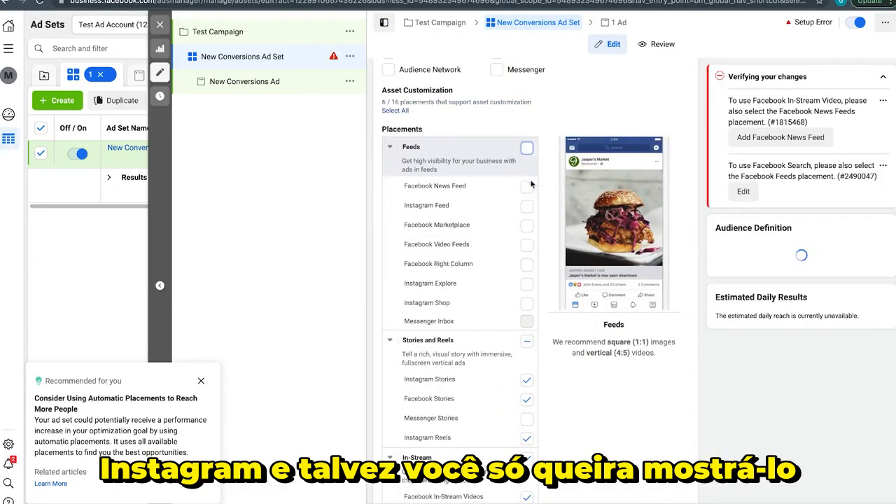
click(527, 210)
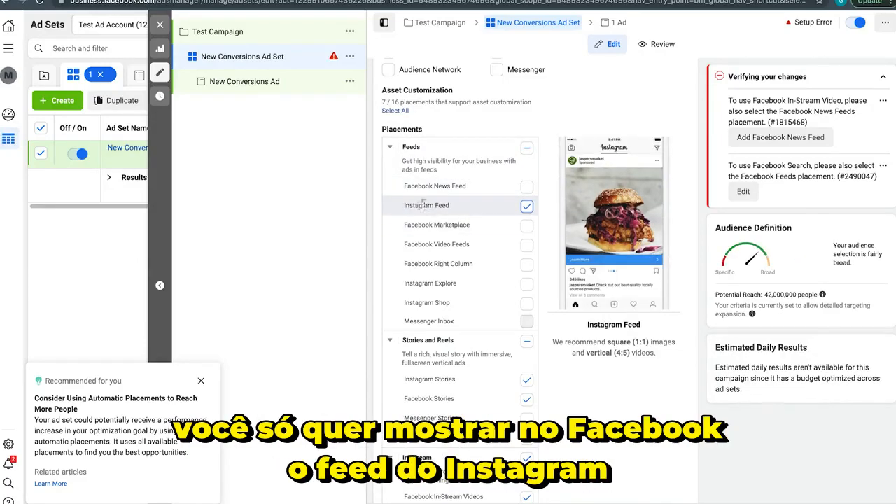
scroll(490, 294, down, 1)
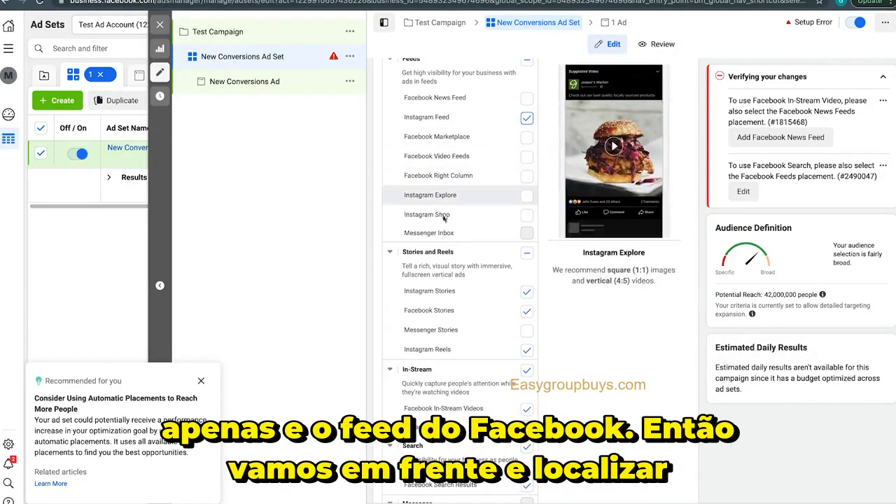
click(527, 310)
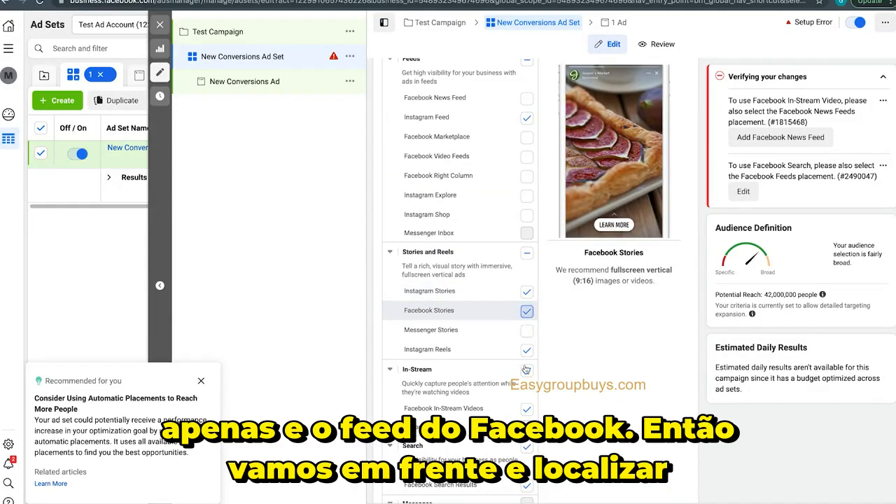
scroll(525, 369, up, 5)
scroll(526, 368, down, 3)
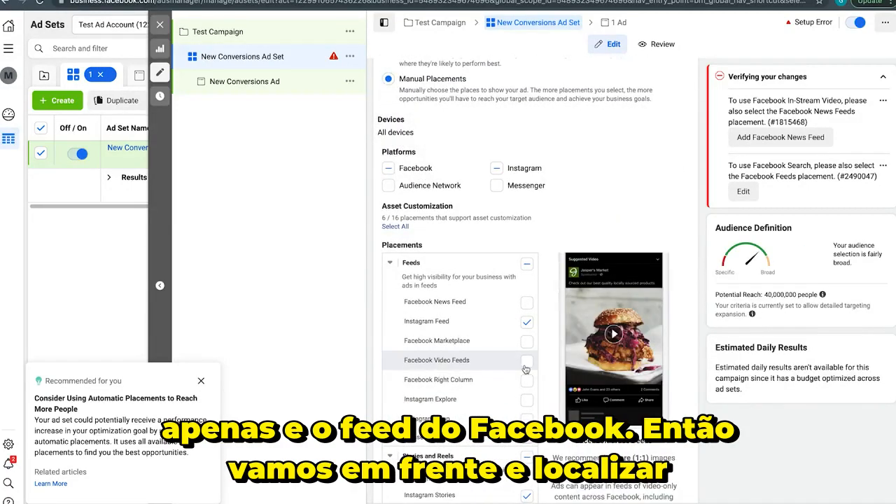
click(416, 300)
Exclude the In-Stream, Search, In-Article and Instagram Reels placements, leaving only Facebook News Feed, Instagram Feed and Instagram Stories
scroll(480, 340, down, 4)
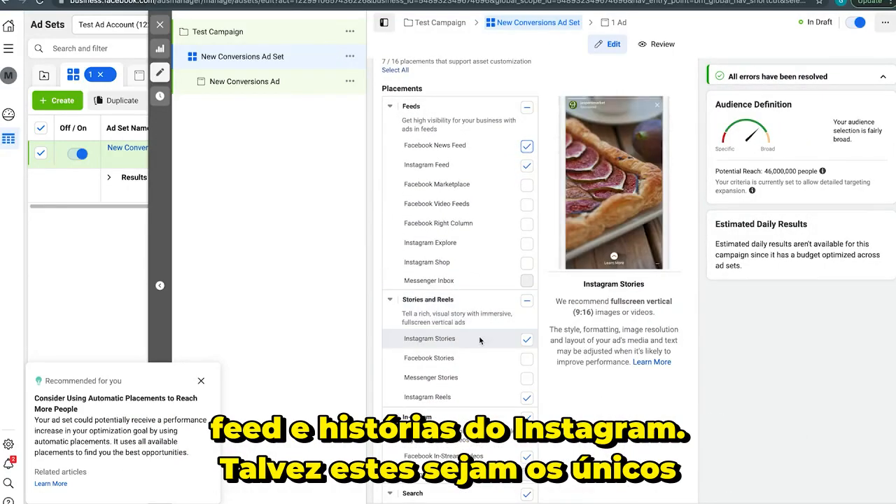
scroll(480, 340, down, 2)
click(526, 337)
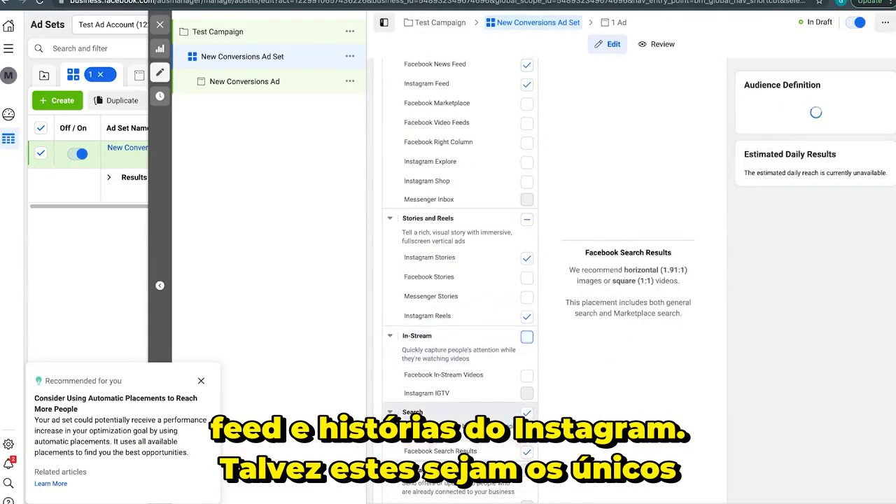
click(526, 412)
scroll(526, 412, down, 3)
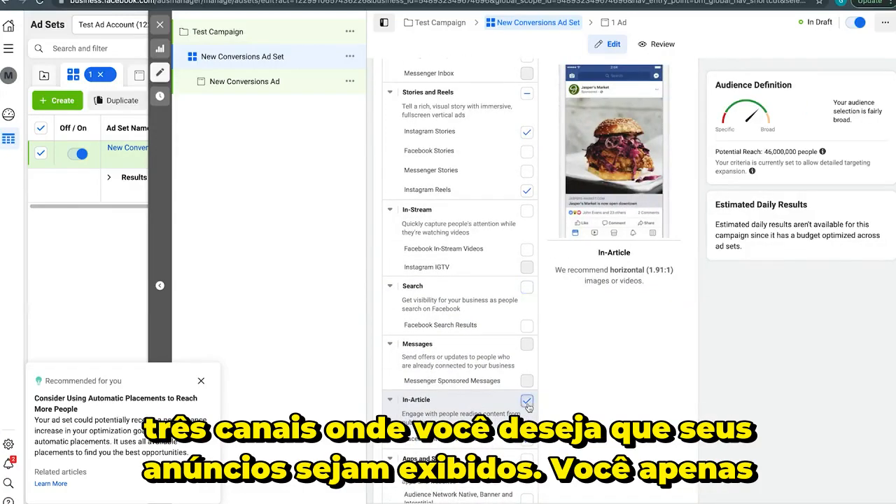
click(528, 406)
scroll(528, 406, down, 2)
scroll(528, 407, up, 5)
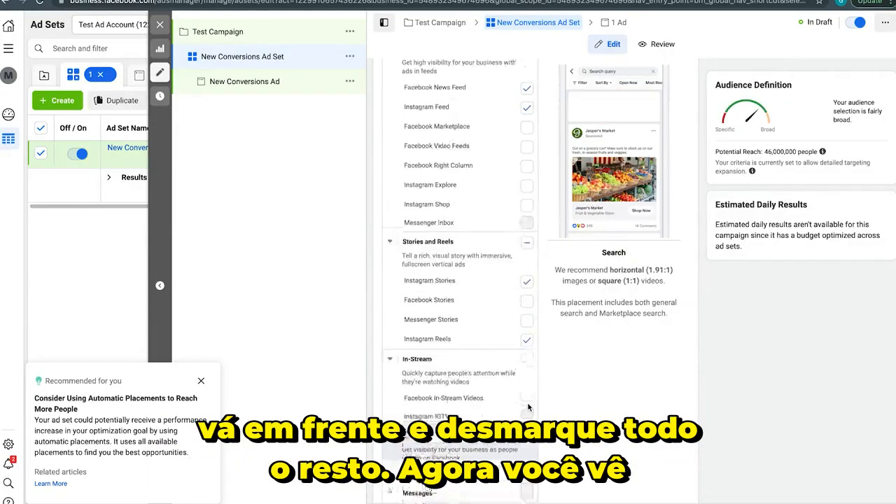
scroll(528, 407, up, 2)
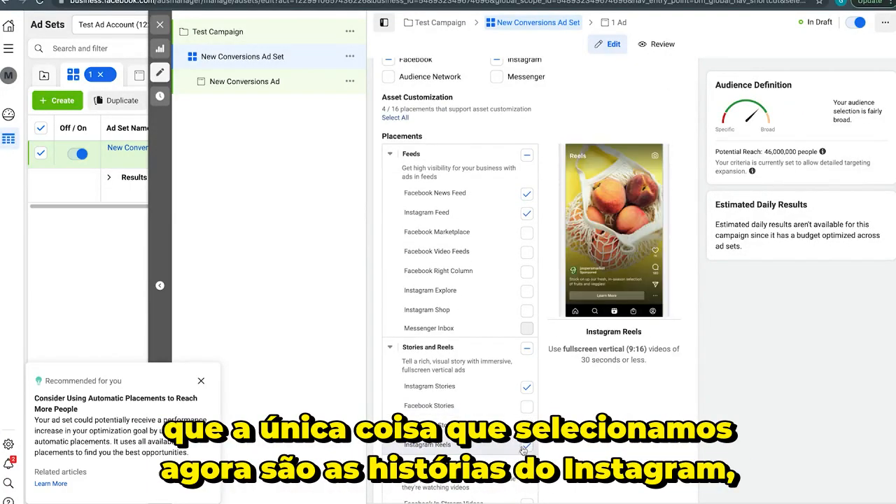
click(525, 447)
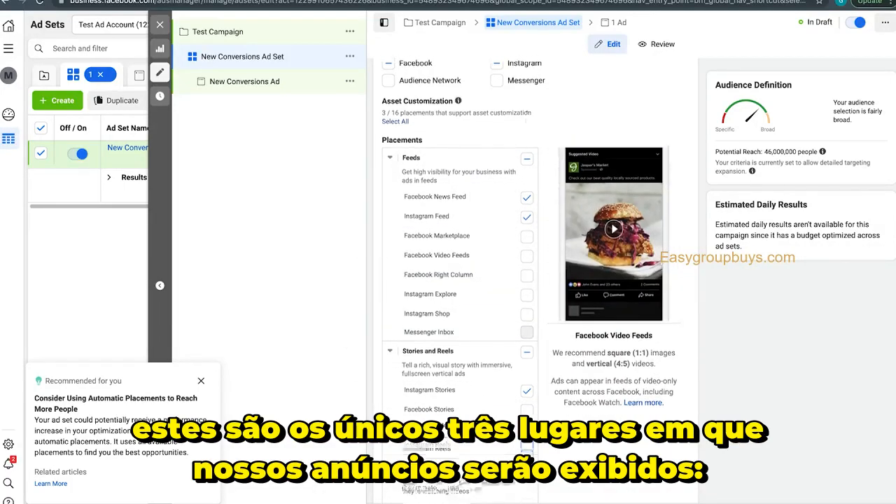
Switch the ad set back to Automatic Placements and close the editor without publishing the draft items
scroll(526, 113, up, 3)
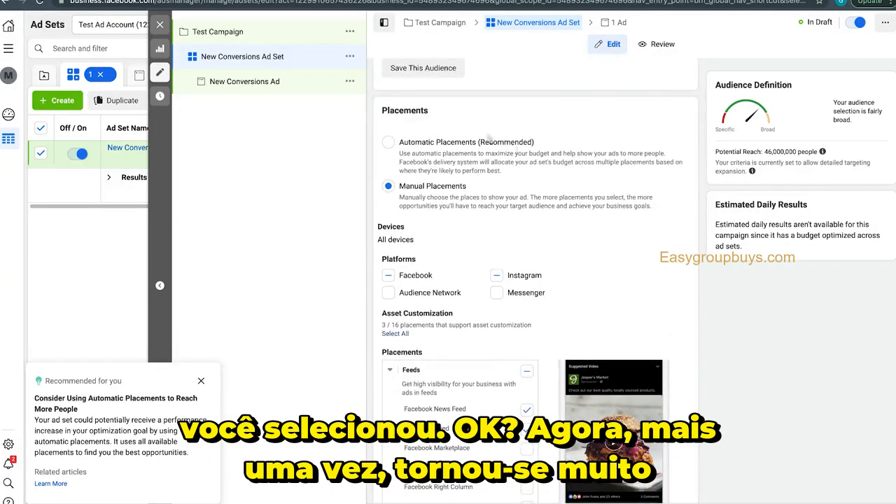
click(483, 141)
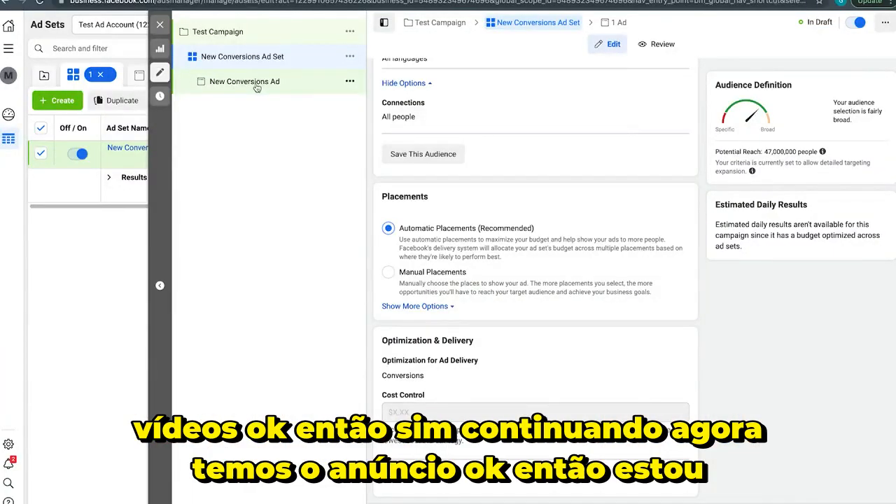
click(251, 81)
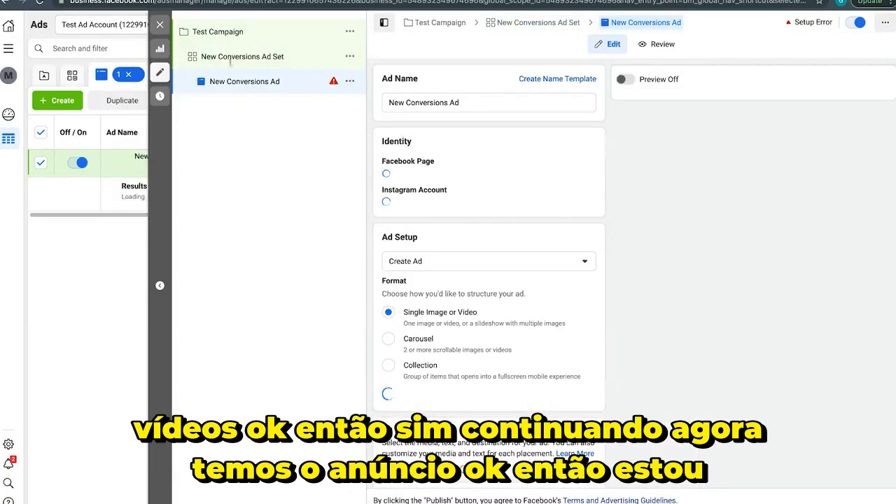
click(161, 24)
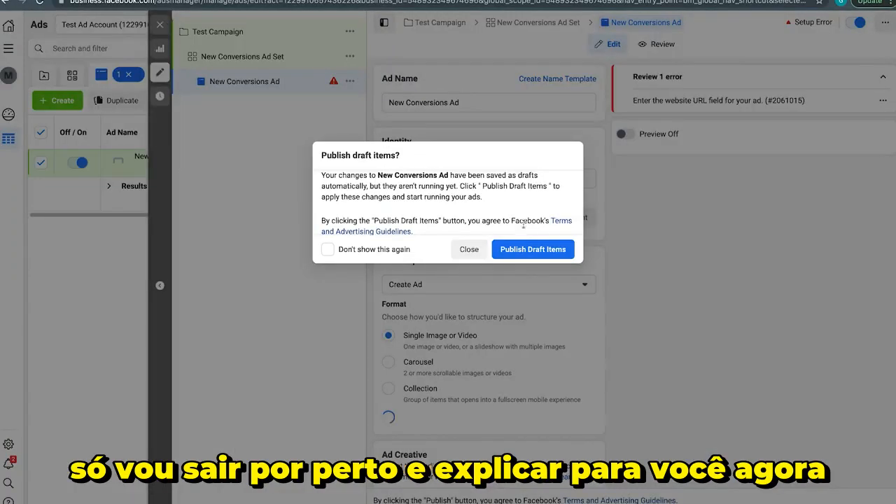
click(464, 249)
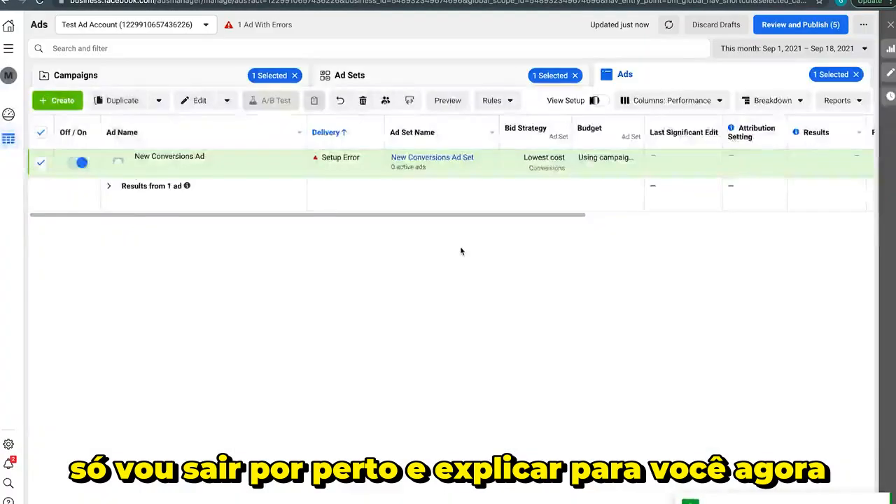
Reopen the New Conversions Ad Set for editing and go to its New Conversions Ad
click(125, 80)
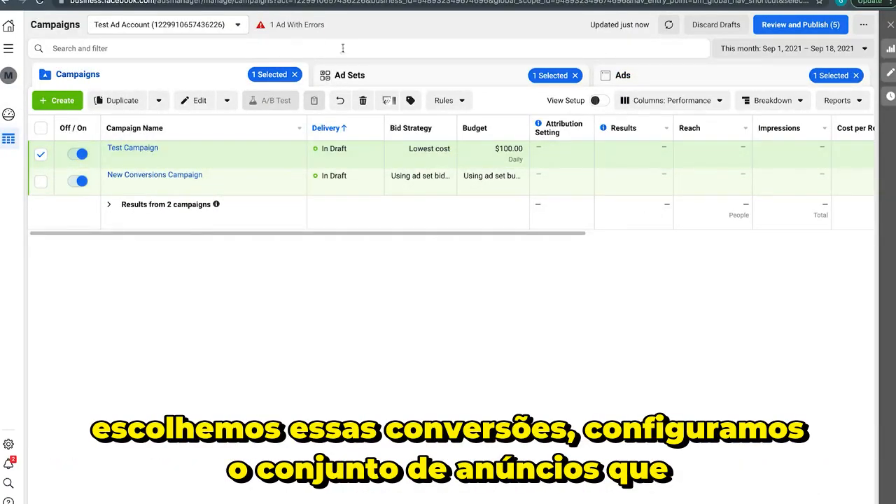
click(378, 75)
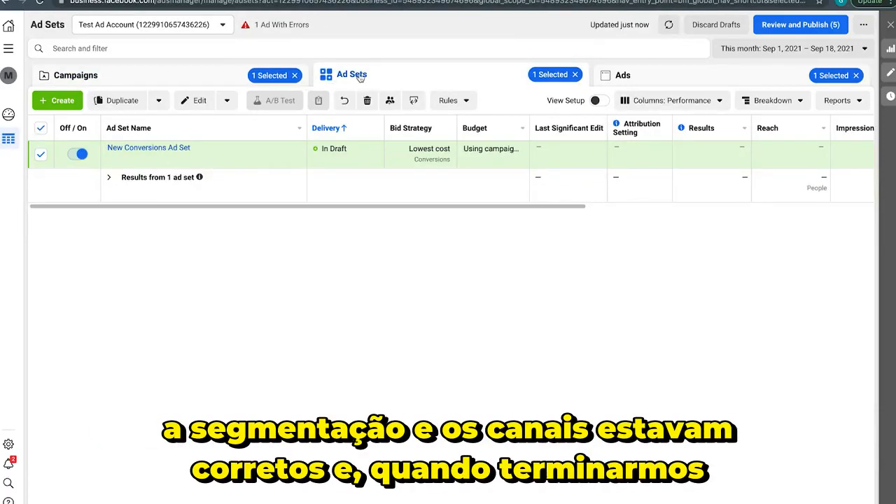
click(171, 160)
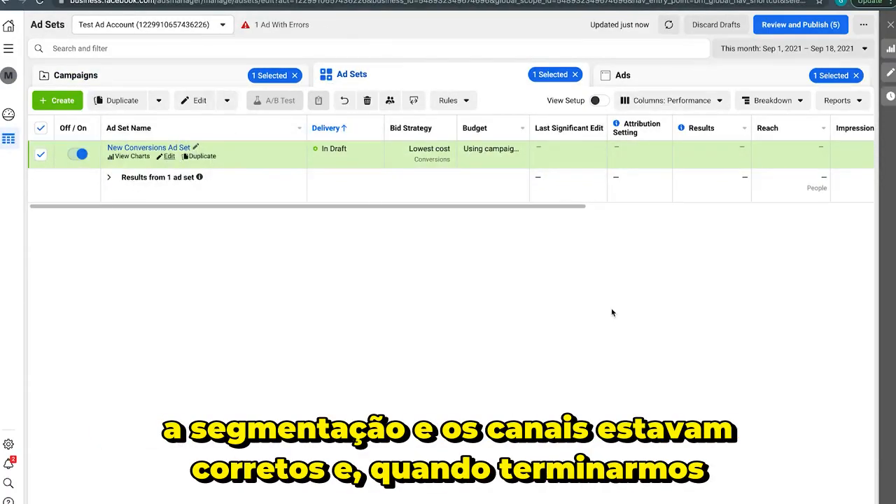
scroll(612, 312, down, 2)
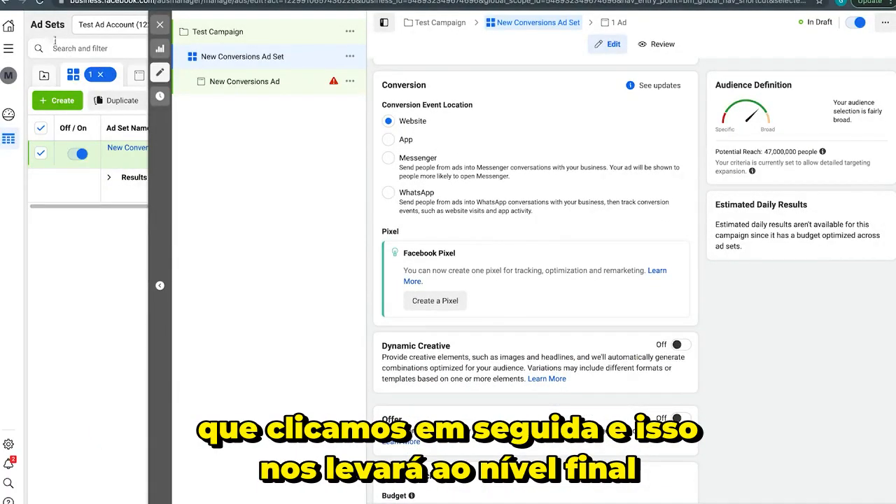
click(244, 81)
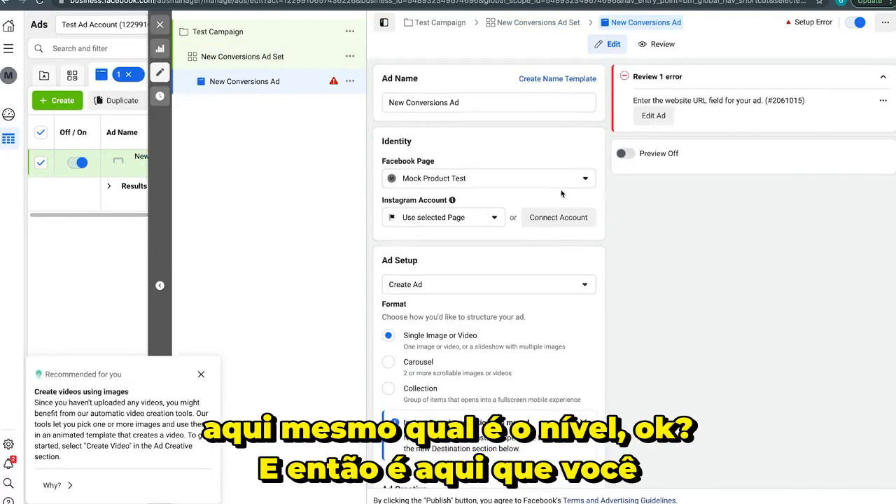
Examine the ad's Instagram account choices and format options, dismissing the recommendation about creating videos using images
scroll(560, 194, down, 1)
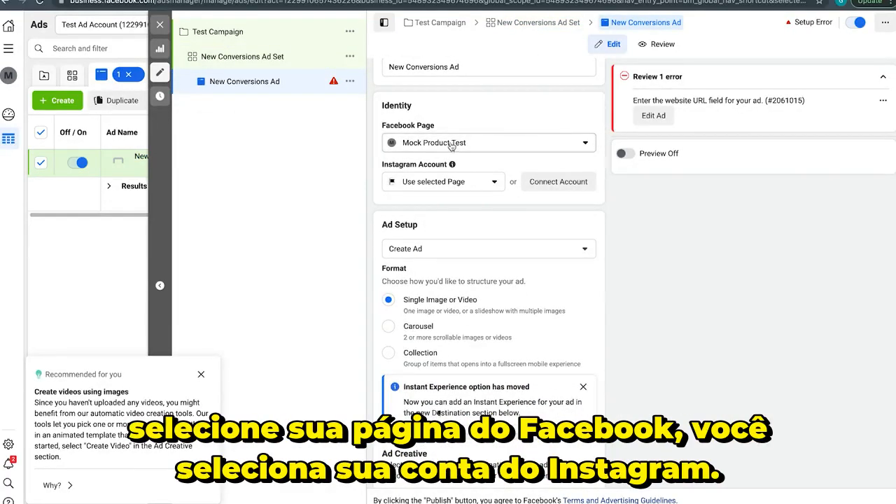
click(437, 185)
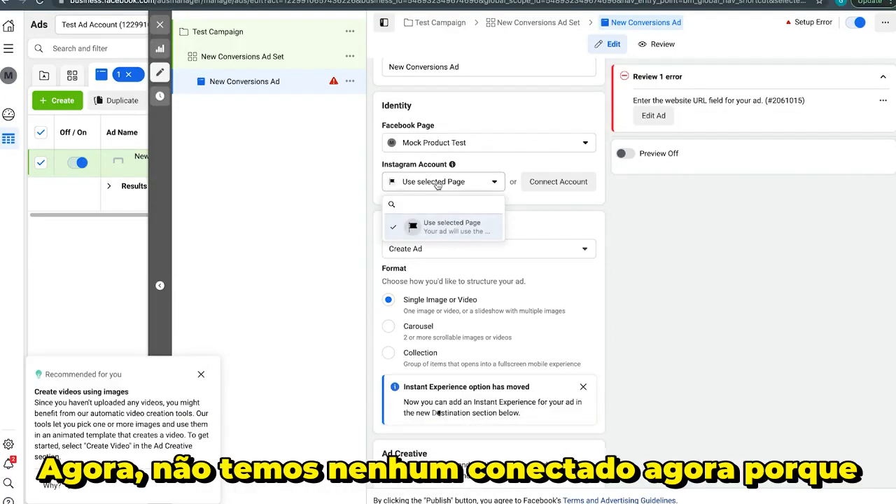
click(445, 184)
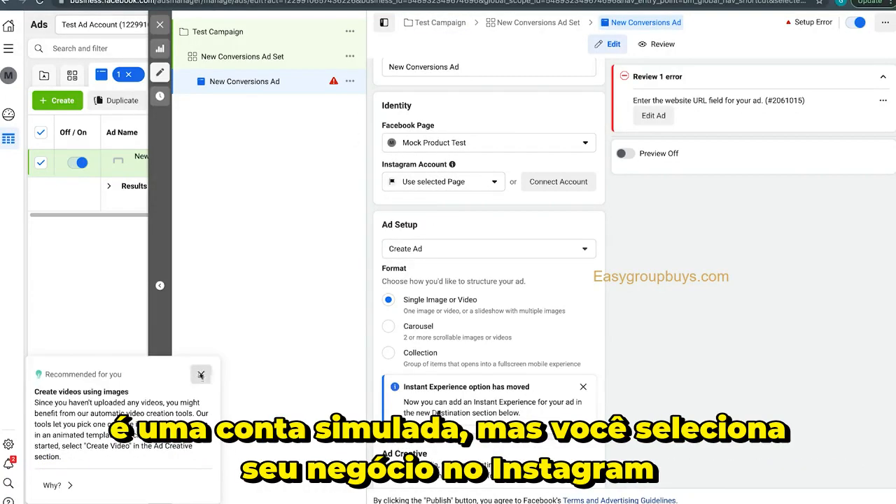
click(201, 374)
scroll(481, 310, down, 1)
scroll(481, 310, down, 1)
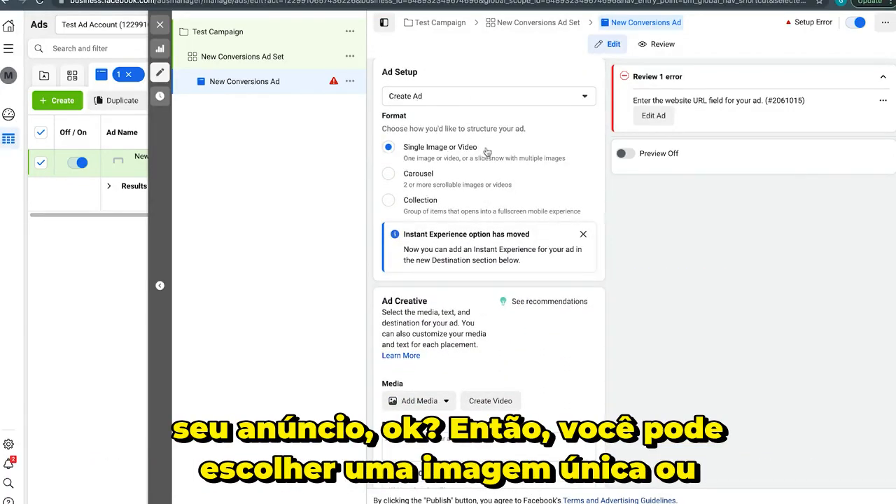
scroll(490, 151, down, 1)
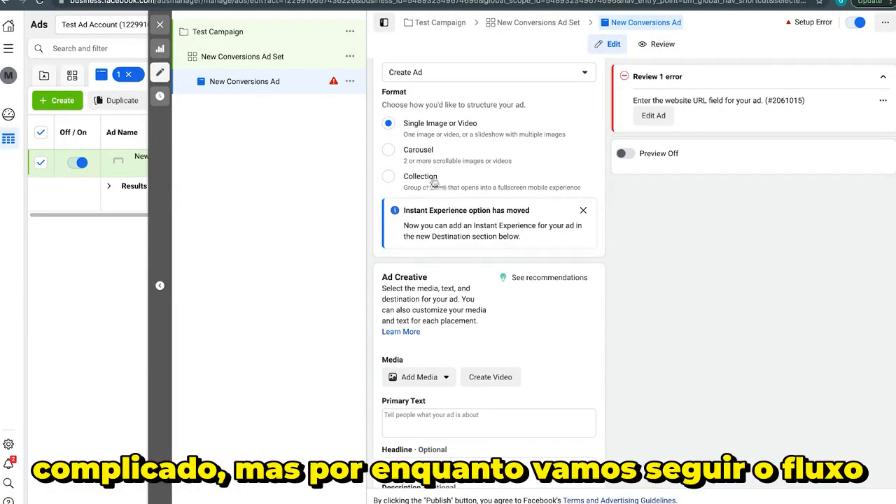
scroll(458, 123, down, 1)
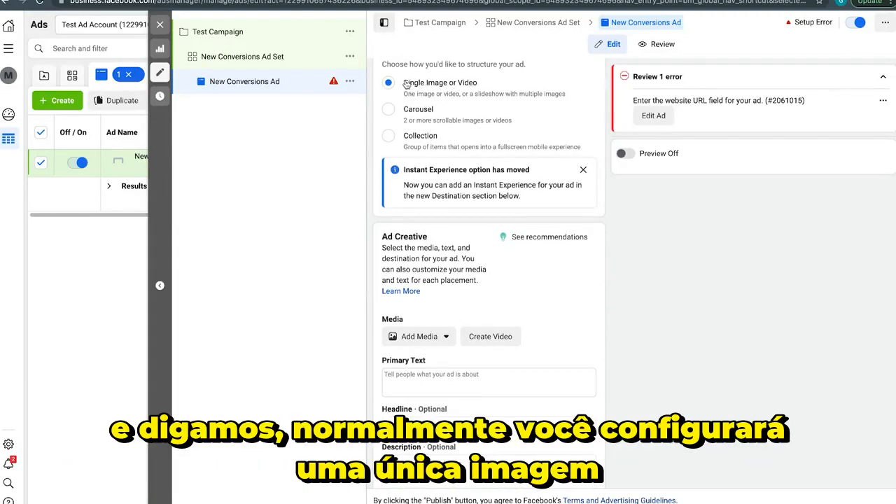
scroll(459, 84, down, 4)
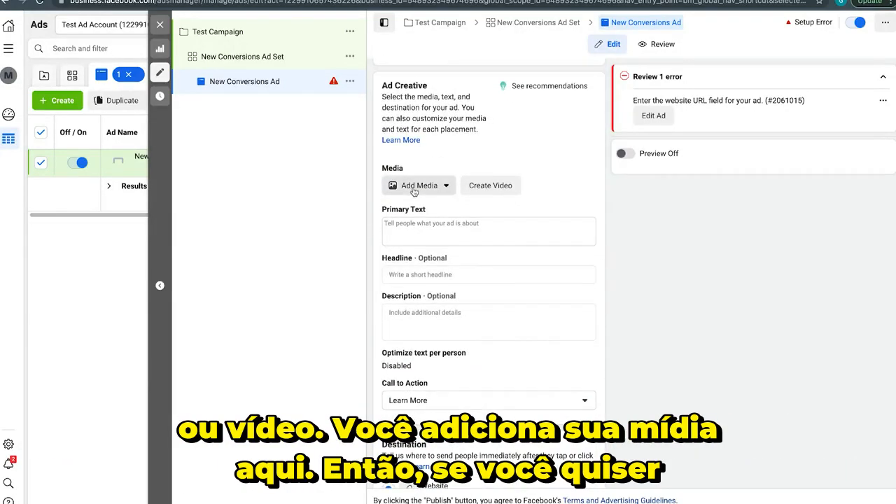
Look at the media types that can be added to the ad creative and activate the Primary Text field
click(415, 187)
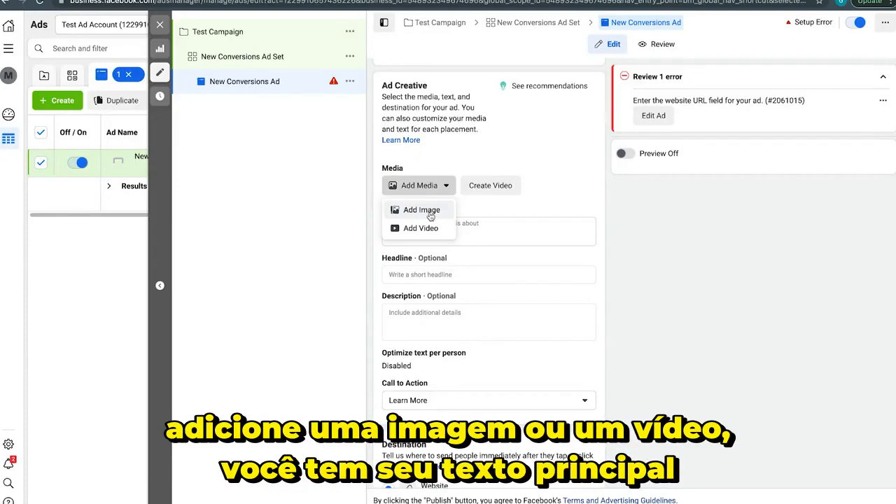
click(590, 152)
scroll(473, 163, down, 2)
click(451, 174)
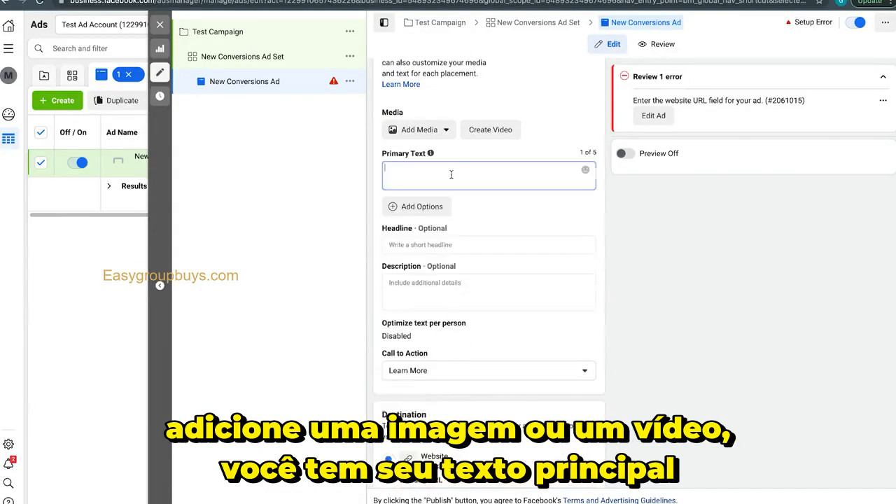
Set the ad's call to action to Shop Now
scroll(423, 238, down, 3)
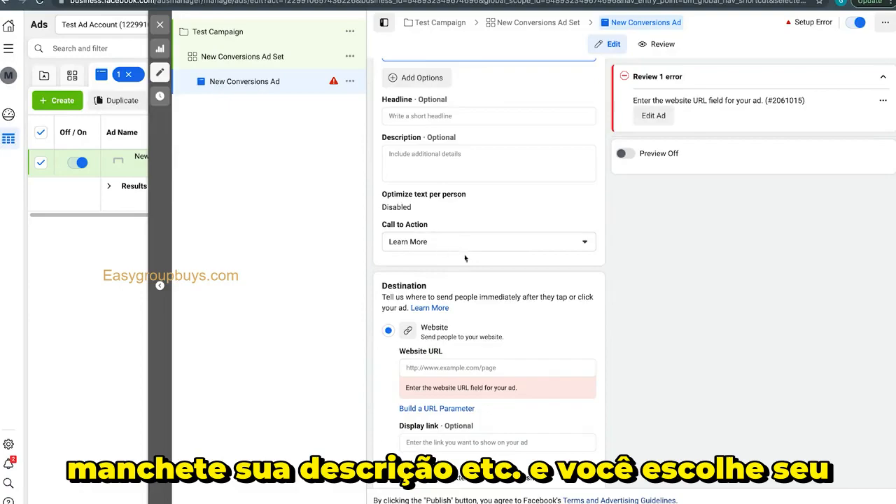
click(423, 240)
scroll(448, 334, down, 5)
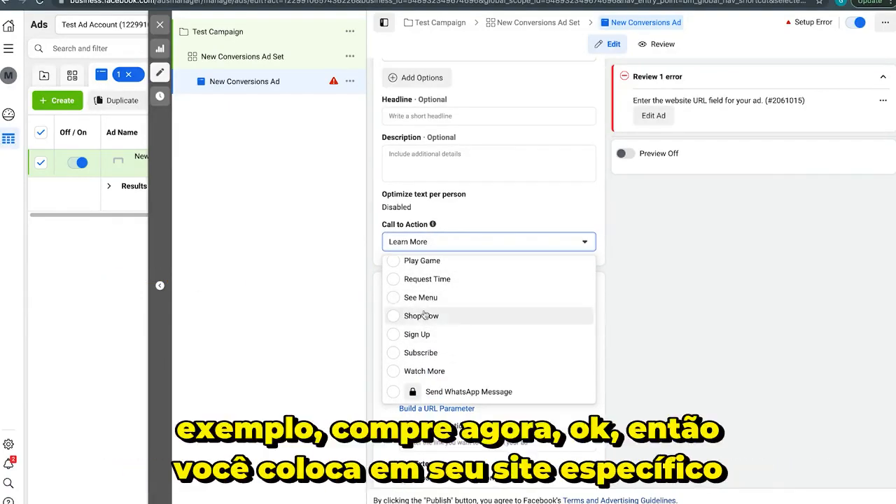
click(526, 308)
Examine the ad's Website URL destination, languages and tracking sections
scroll(463, 239, down, 3)
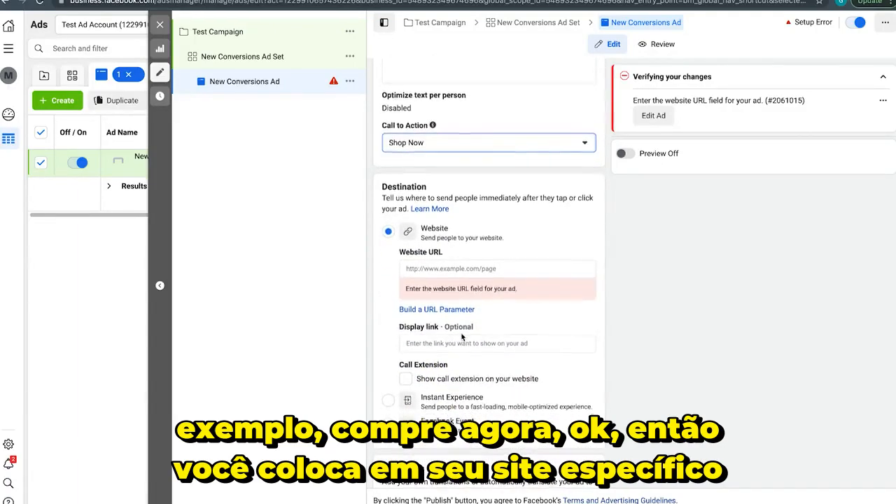
click(461, 211)
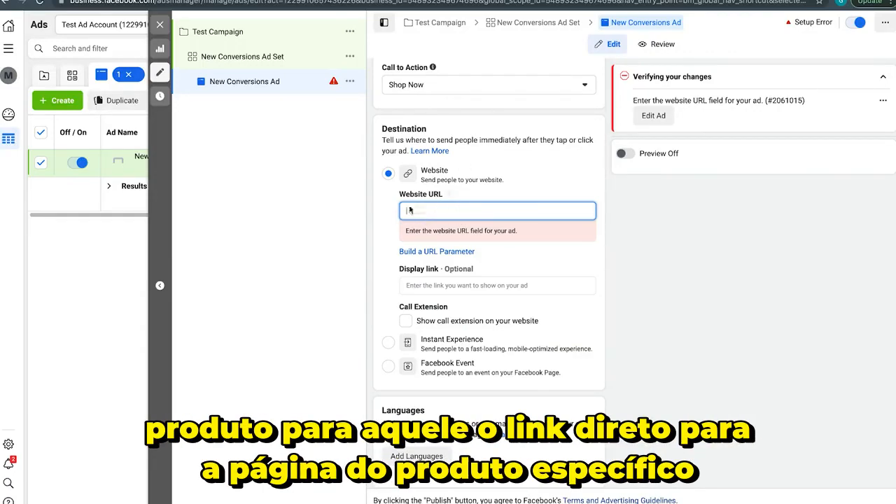
scroll(492, 211, down, 5)
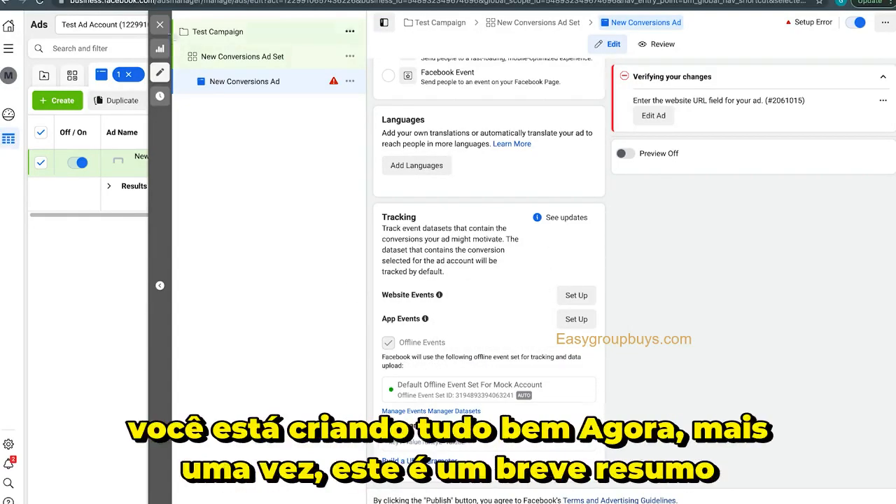
Close the ad editor without publishing the draft items and review the campaign, ad set and ad levels
click(159, 25)
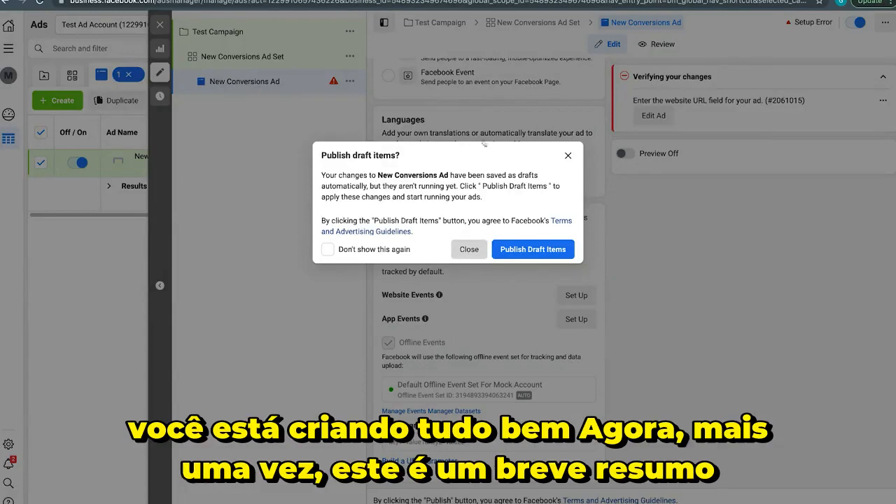
click(469, 249)
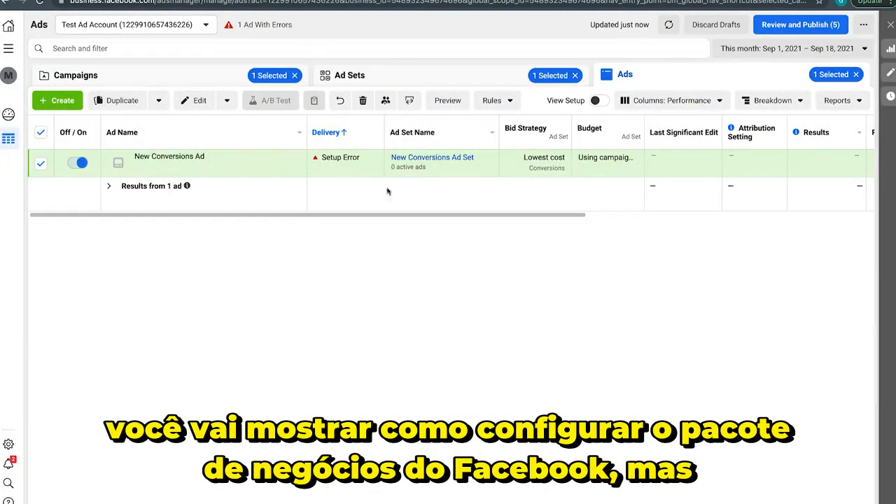
click(168, 76)
click(368, 75)
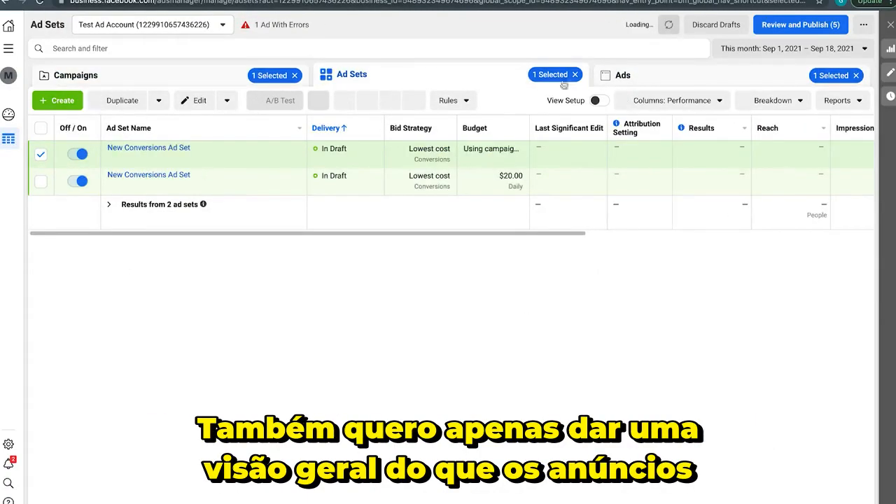
click(619, 77)
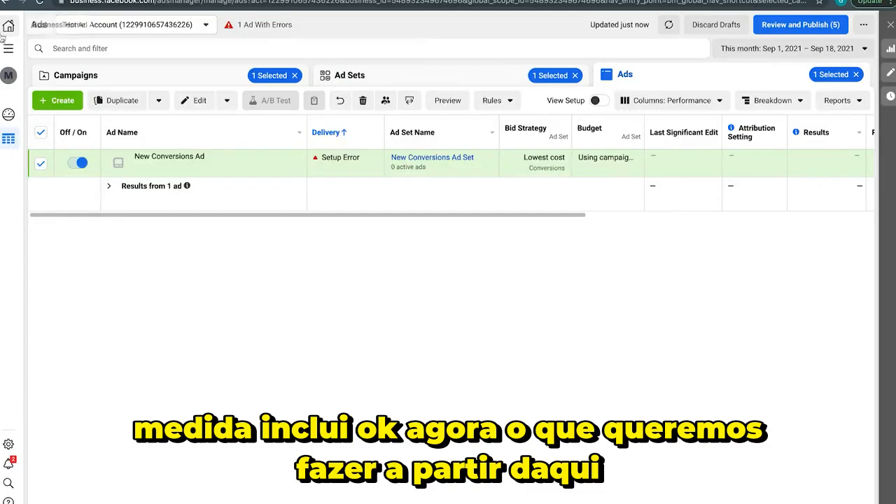
Open the ad account's Payment Settings, look at the location and currency form for adding a payment method, and close it unsaved
click(8, 482)
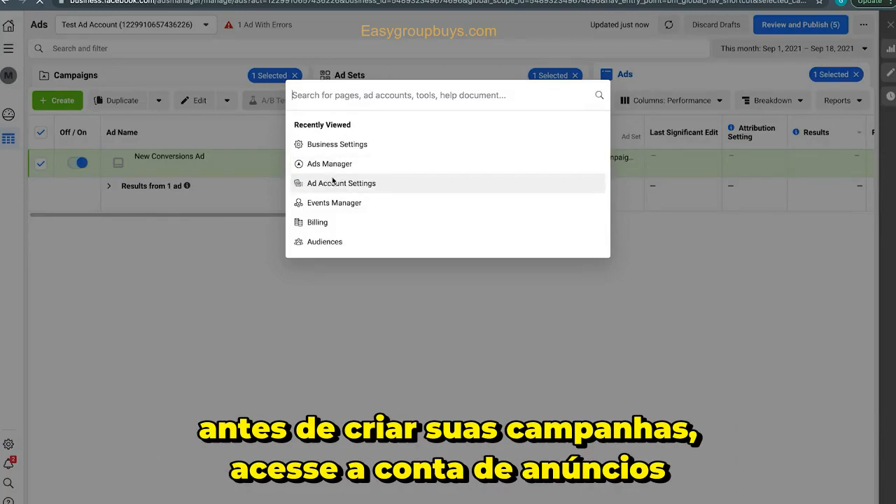
click(333, 181)
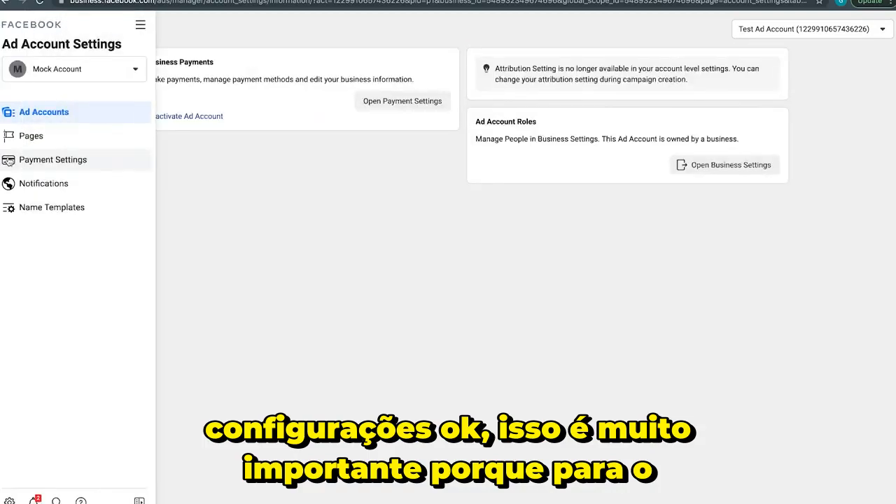
click(9, 161)
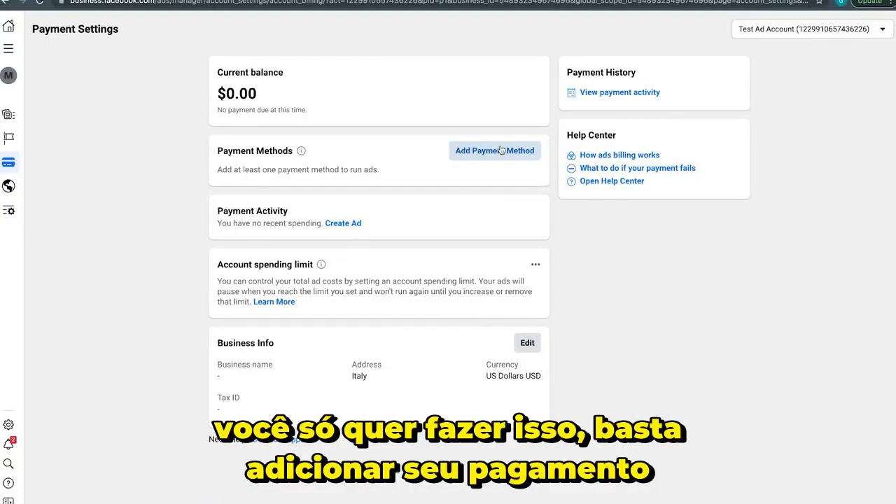
click(501, 150)
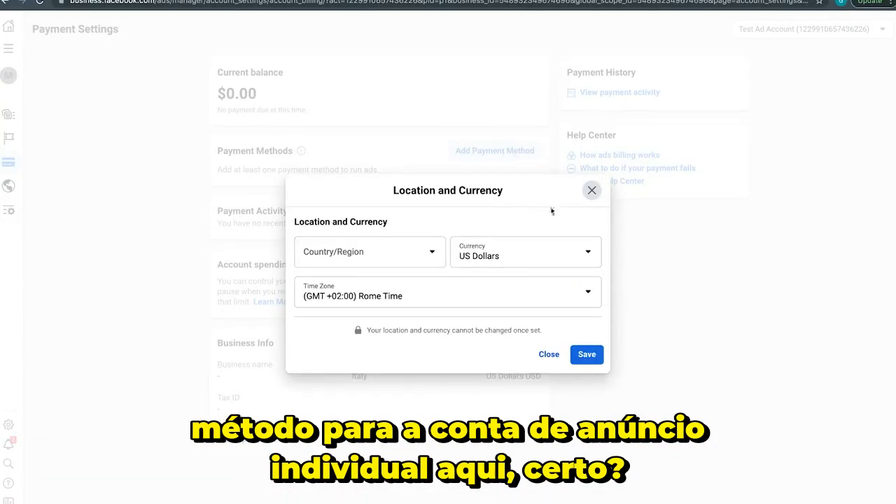
click(589, 191)
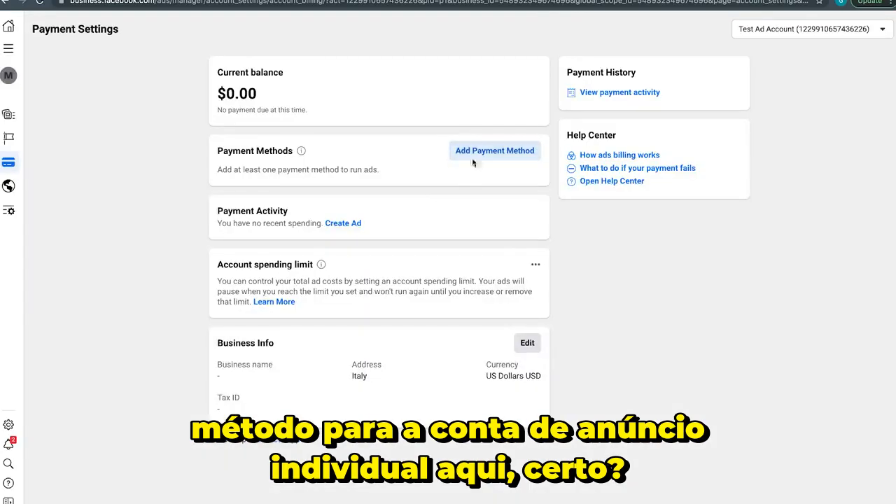
View the pages connected to the ad account and bring up the list of all business tools
click(9, 139)
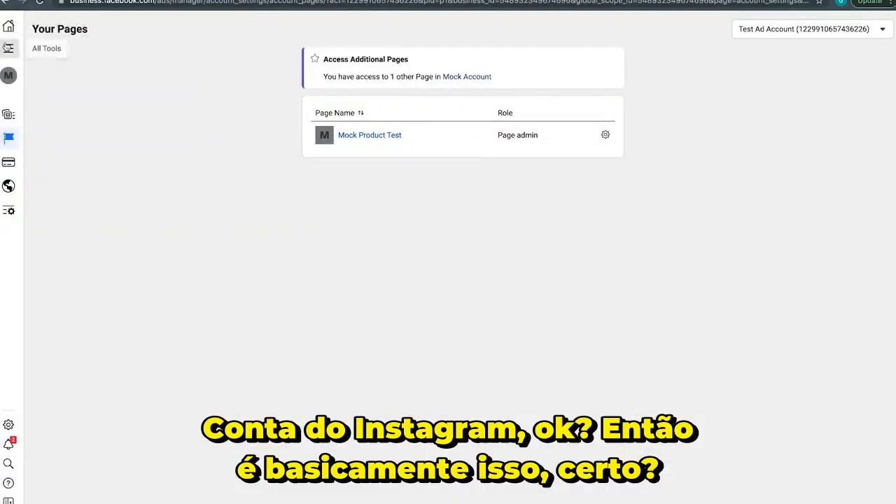
click(8, 49)
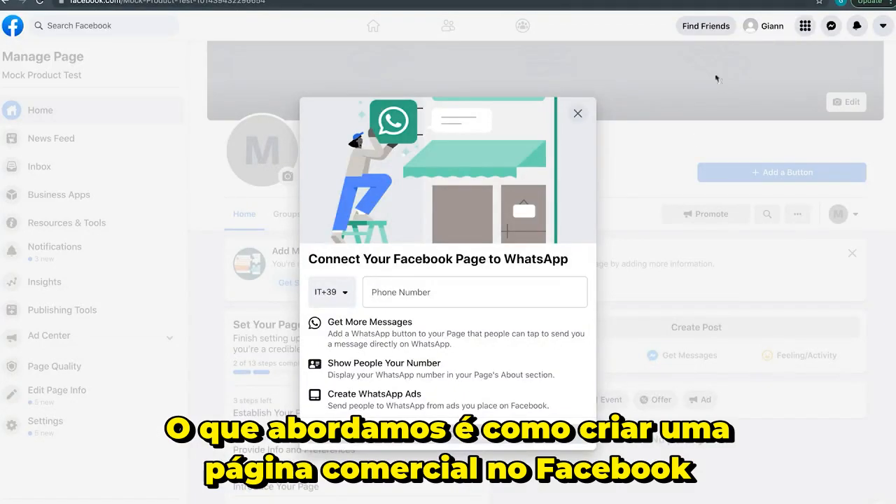
Dismiss the WhatsApp connection prompt on the Mock Product Test page without linking a phone number
click(594, 105)
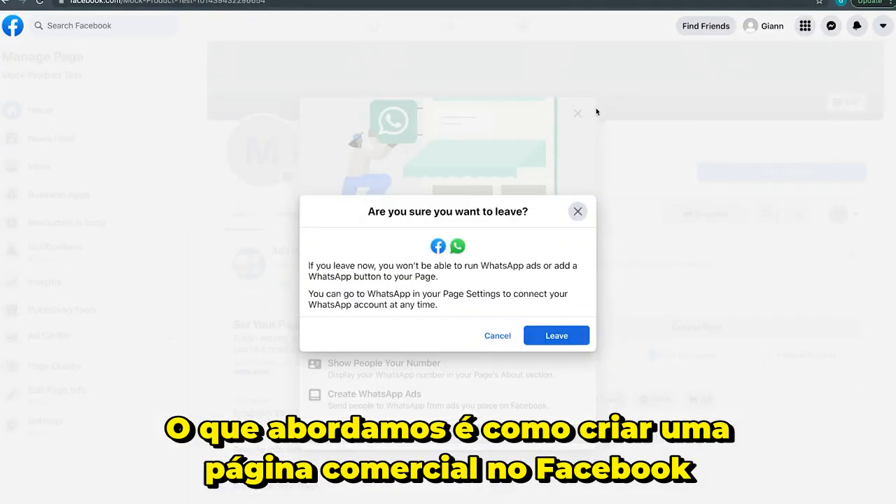
click(584, 209)
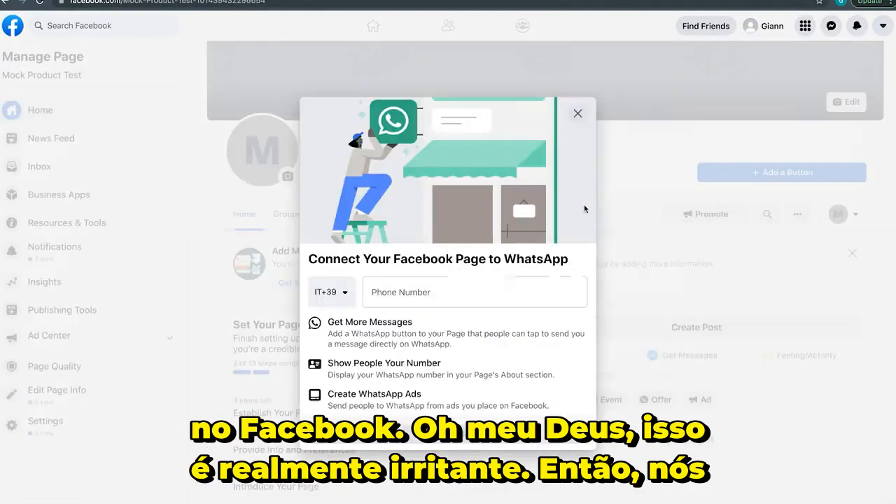
click(585, 108)
click(556, 336)
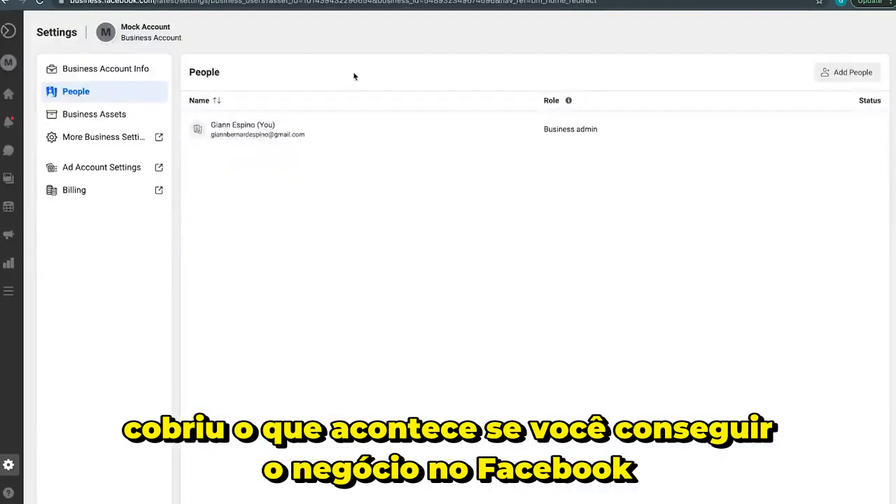
Go from the ad account's page settings to the Business Home of Facebook Business Suite
mouse_move(12, 29)
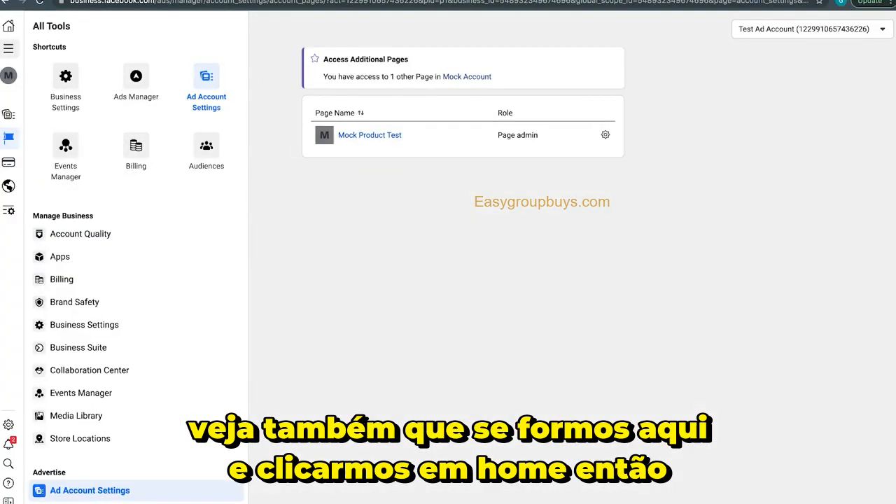
click(11, 26)
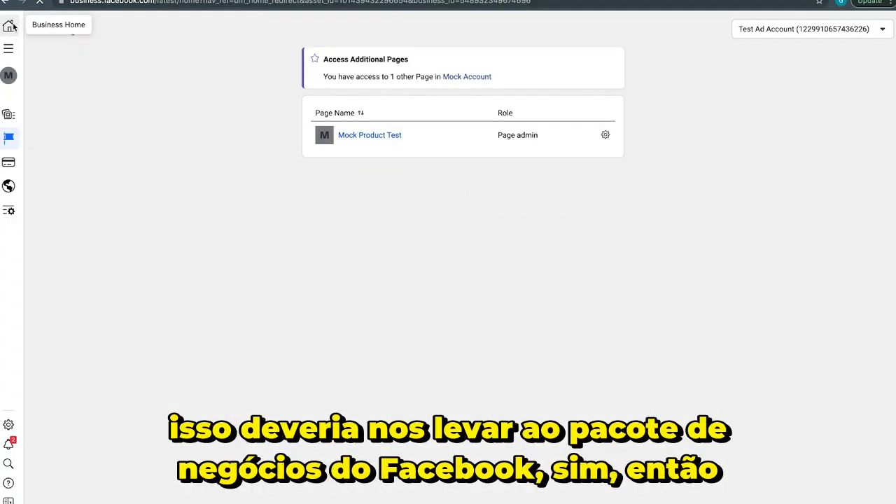